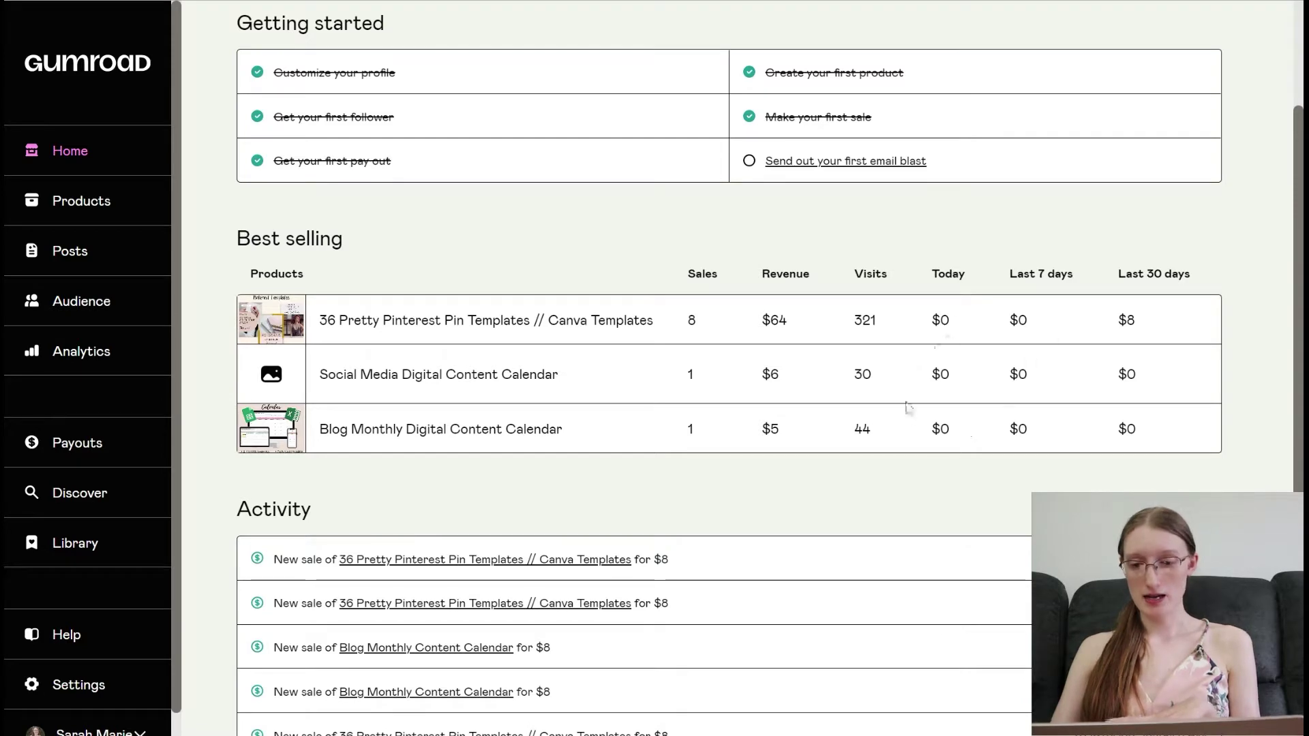
# Review the best sellers and recent activity on the home dashboard, and the list of all products.
pyautogui.scroll(-4, 1027, 394)
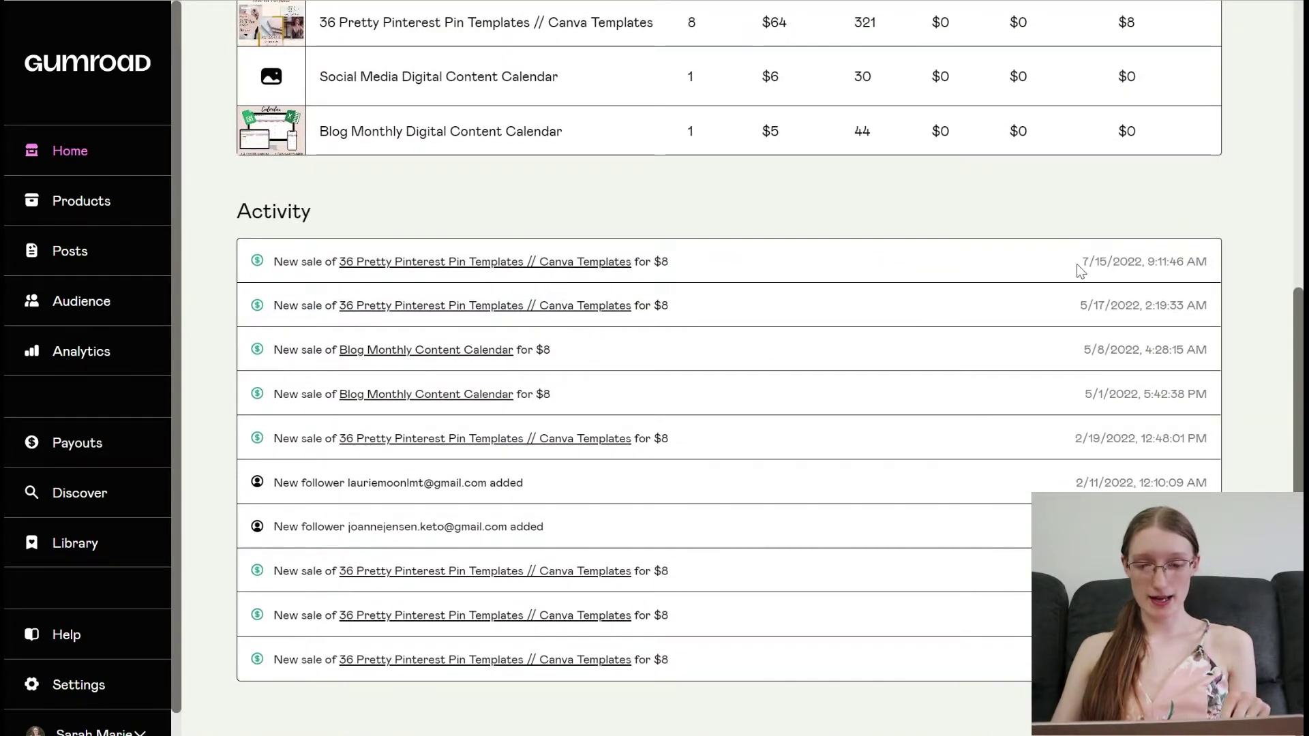
pyautogui.scroll(6, 582, 498)
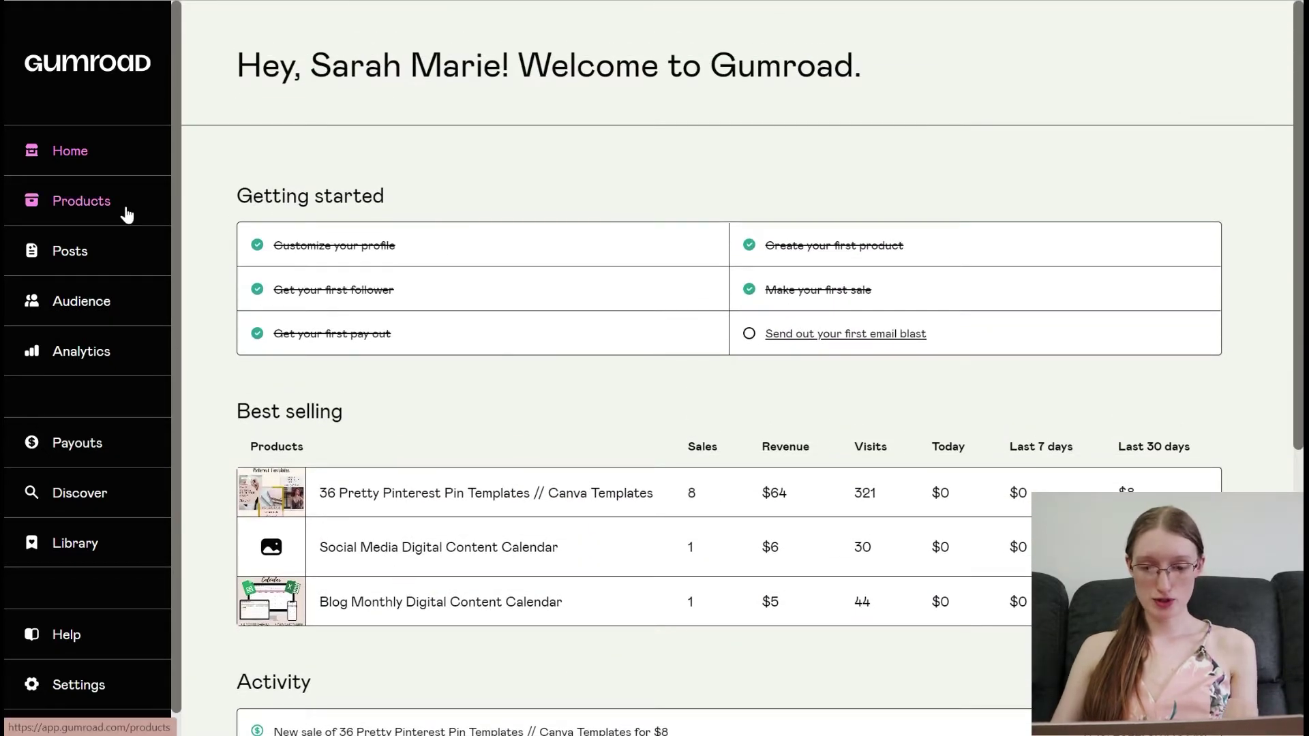
pyautogui.click(117, 201)
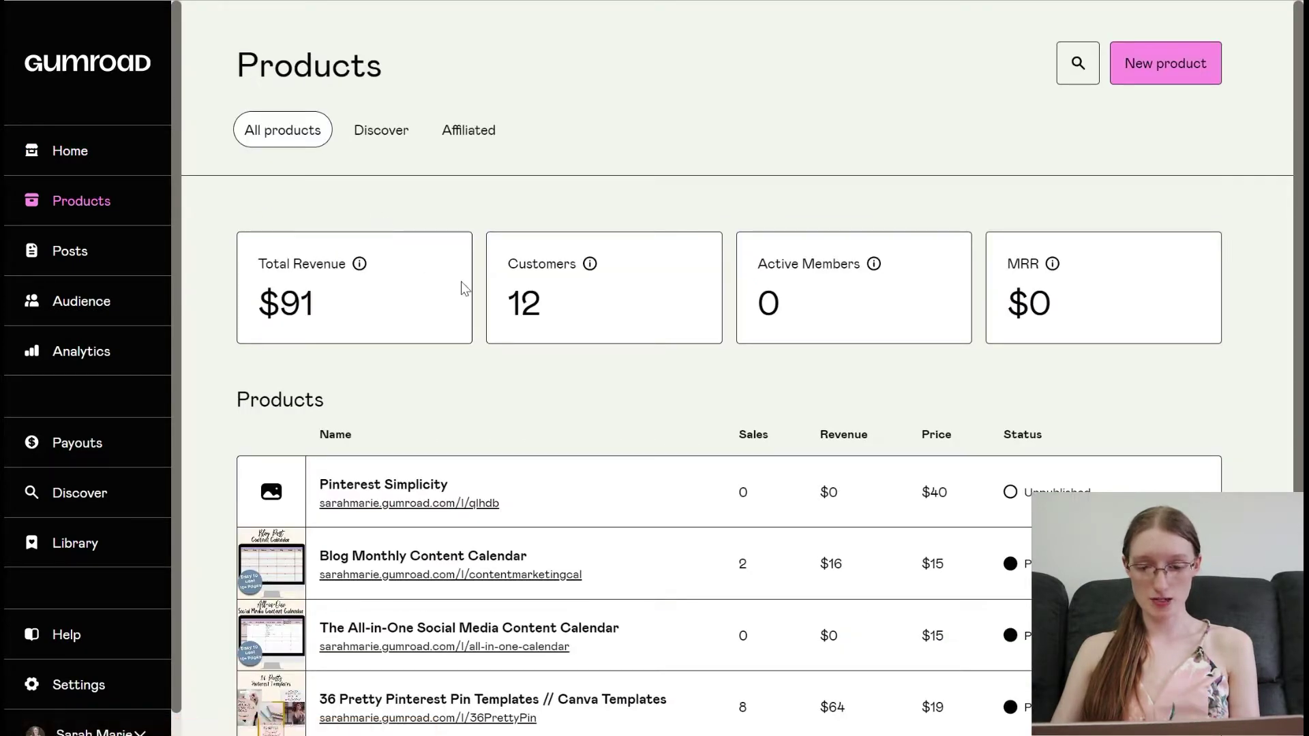
pyautogui.scroll(-3, 463, 287)
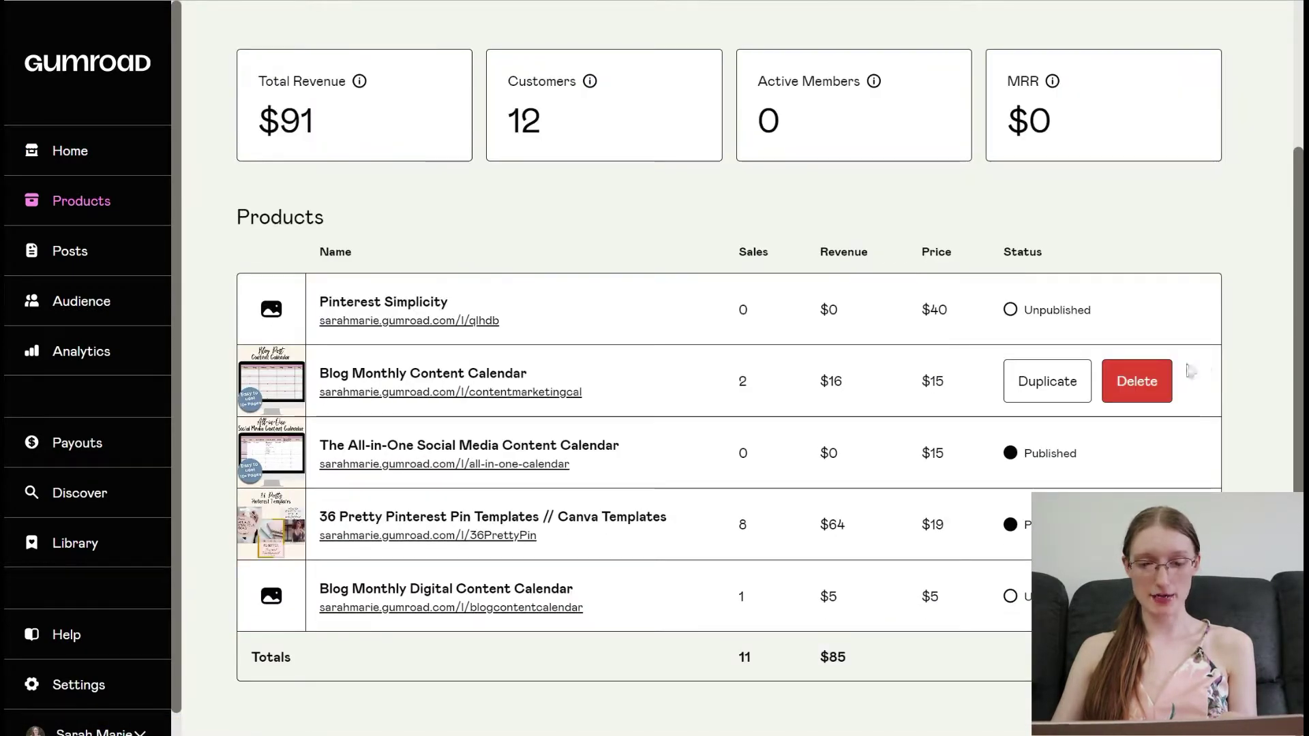
pyautogui.scroll(3, 1151, 382)
# Open the Discover section of the products page and examine the account and product eligibility requirements.
pyautogui.click(383, 139)
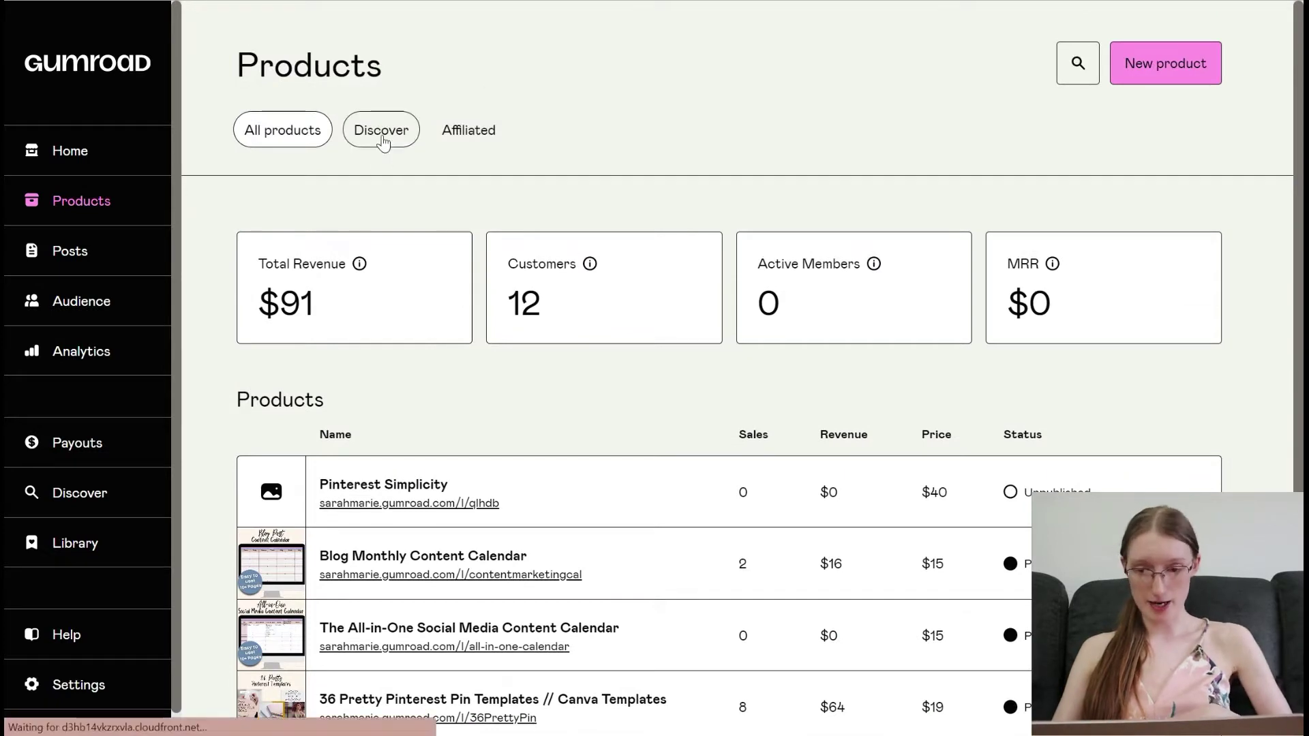
pyautogui.scroll(-1, 655, 359)
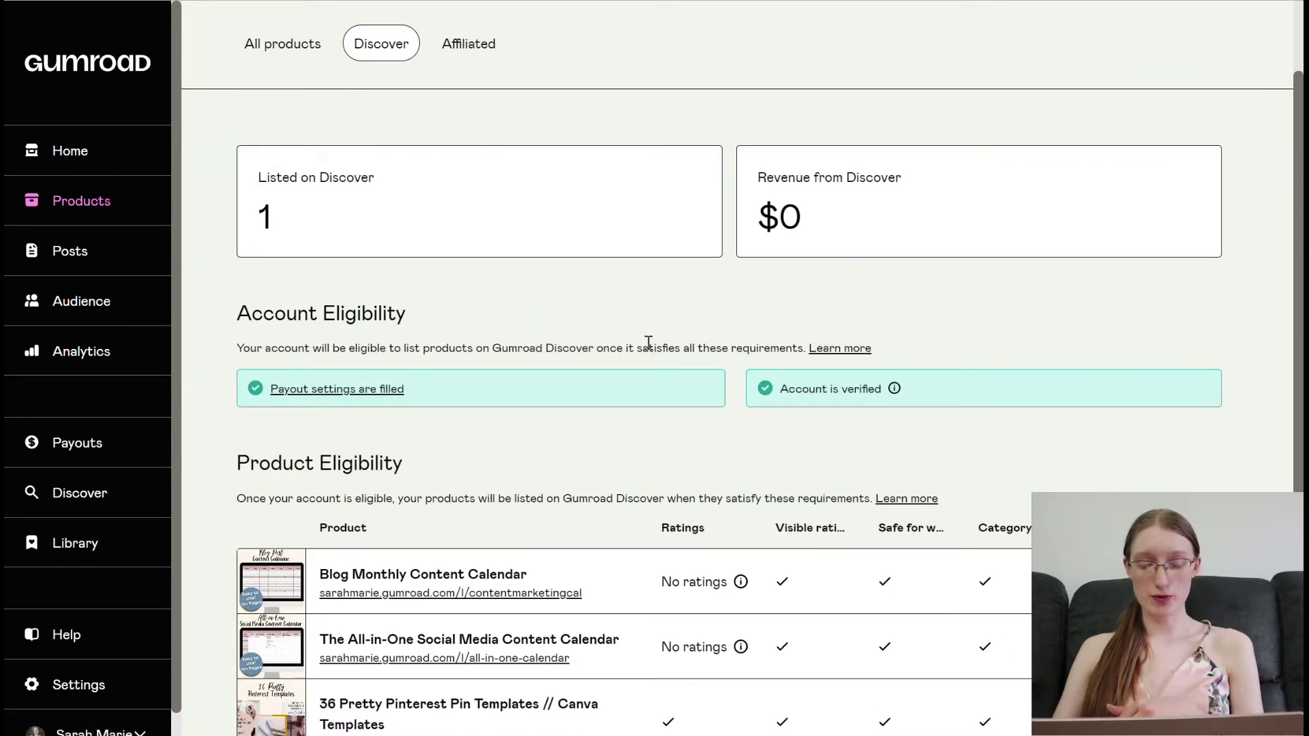
pyautogui.scroll(-1, 607, 273)
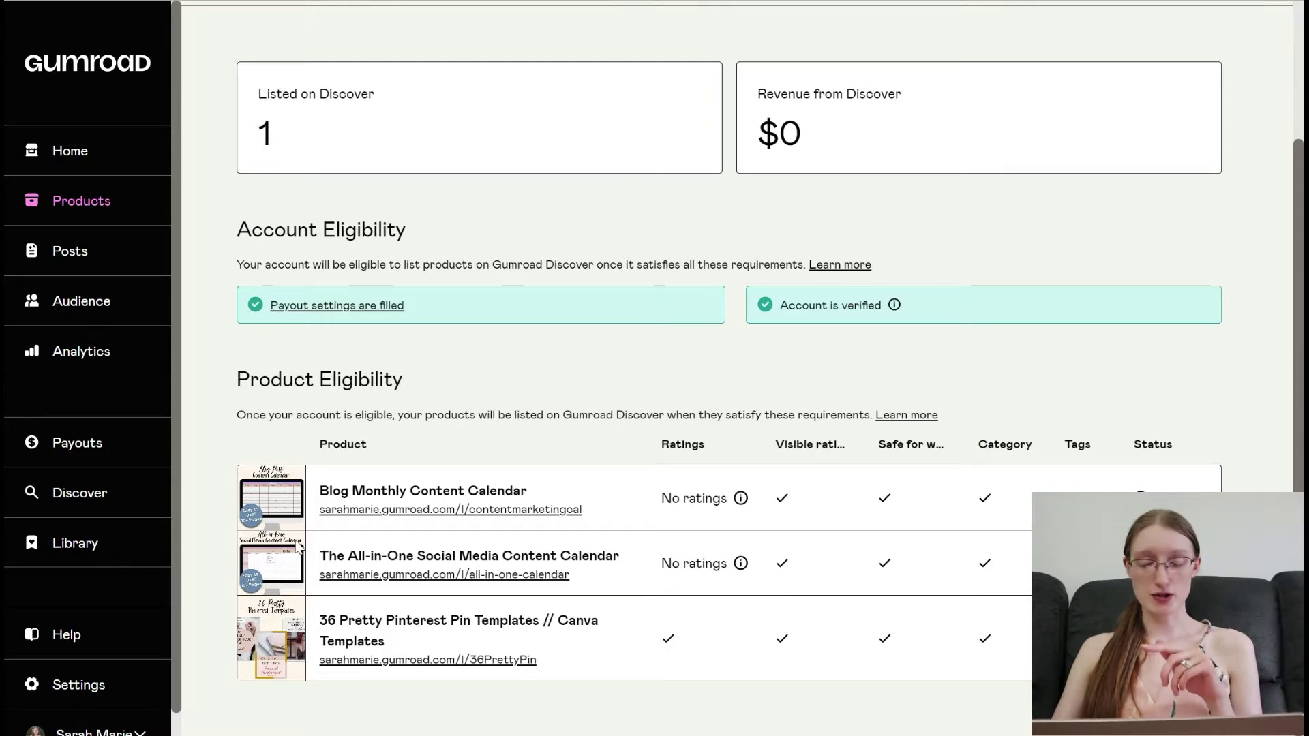
pyautogui.scroll(1, 847, 316)
pyautogui.scroll(-1, 856, 332)
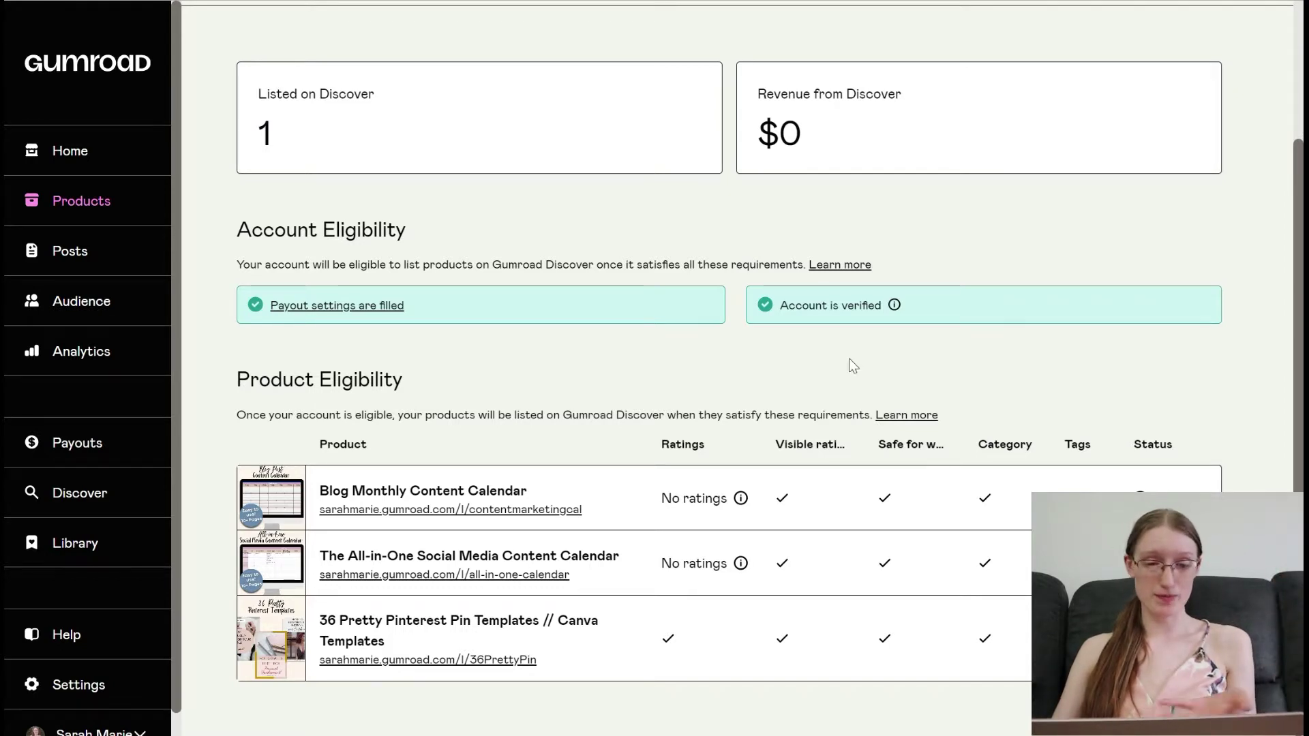
pyautogui.scroll(3, 850, 359)
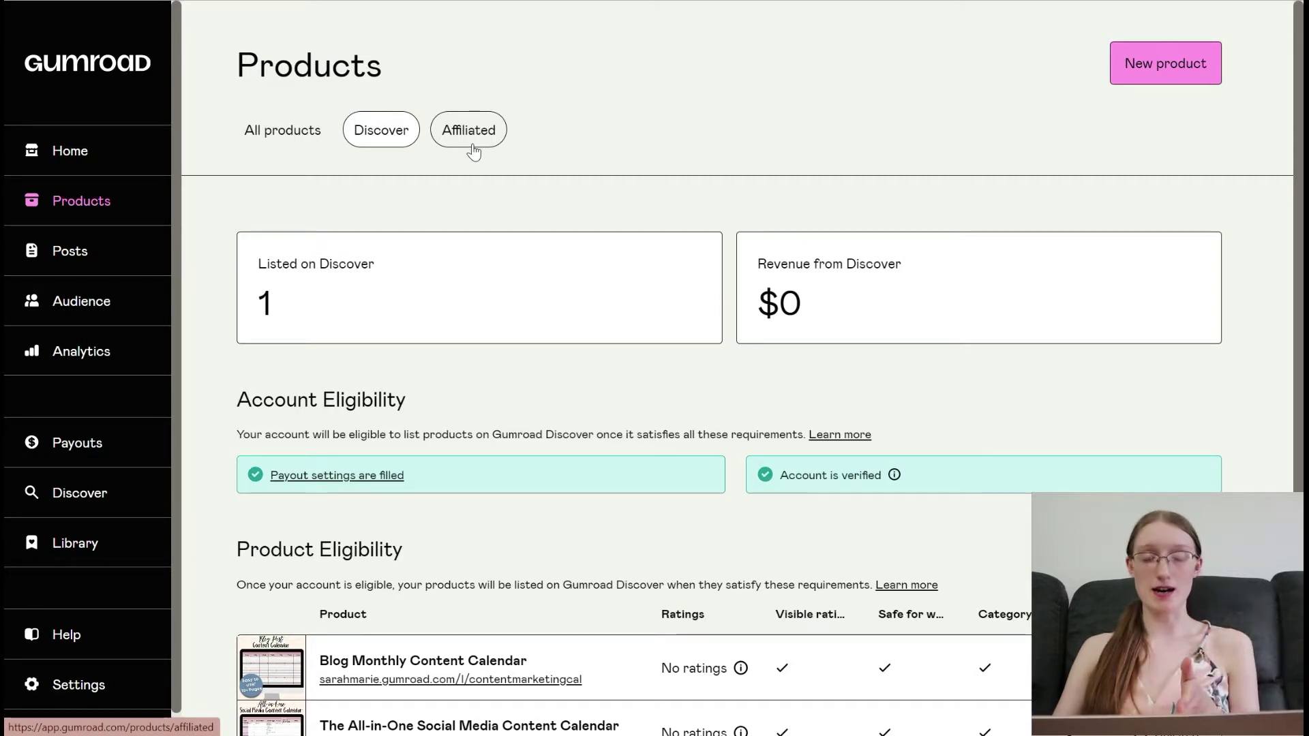
# View the published posts, and examine the sales analytics chart and the referrer and location tables.
pyautogui.click(100, 254)
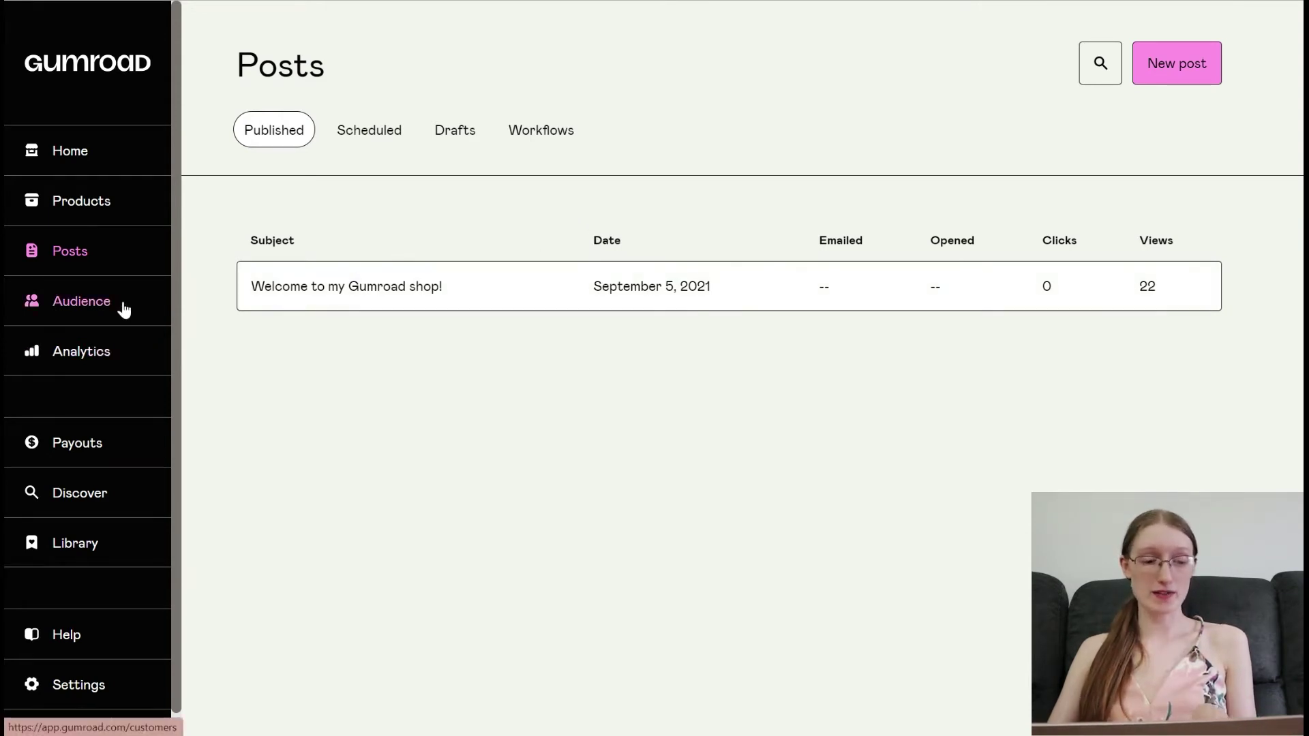
pyautogui.click(115, 352)
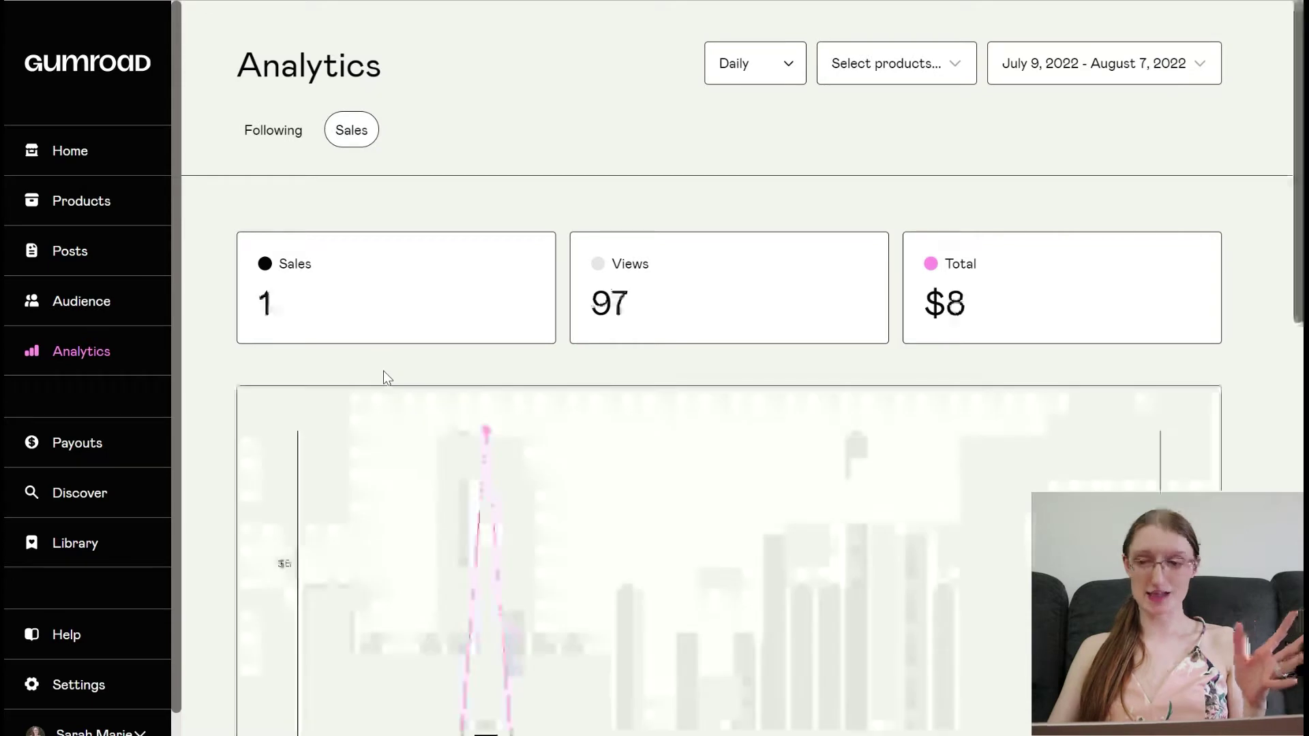
pyautogui.scroll(-3, 509, 351)
pyautogui.moveTo(485, 428)
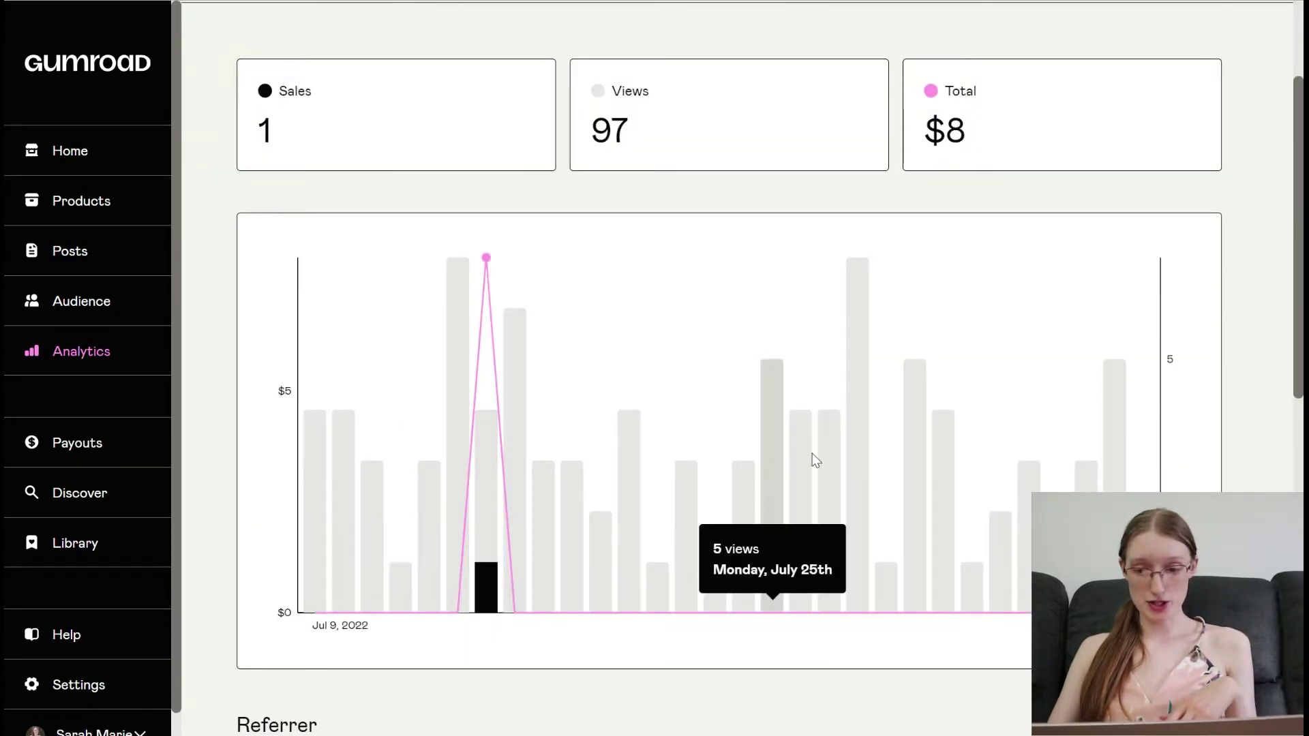
pyautogui.scroll(-8, 1009, 152)
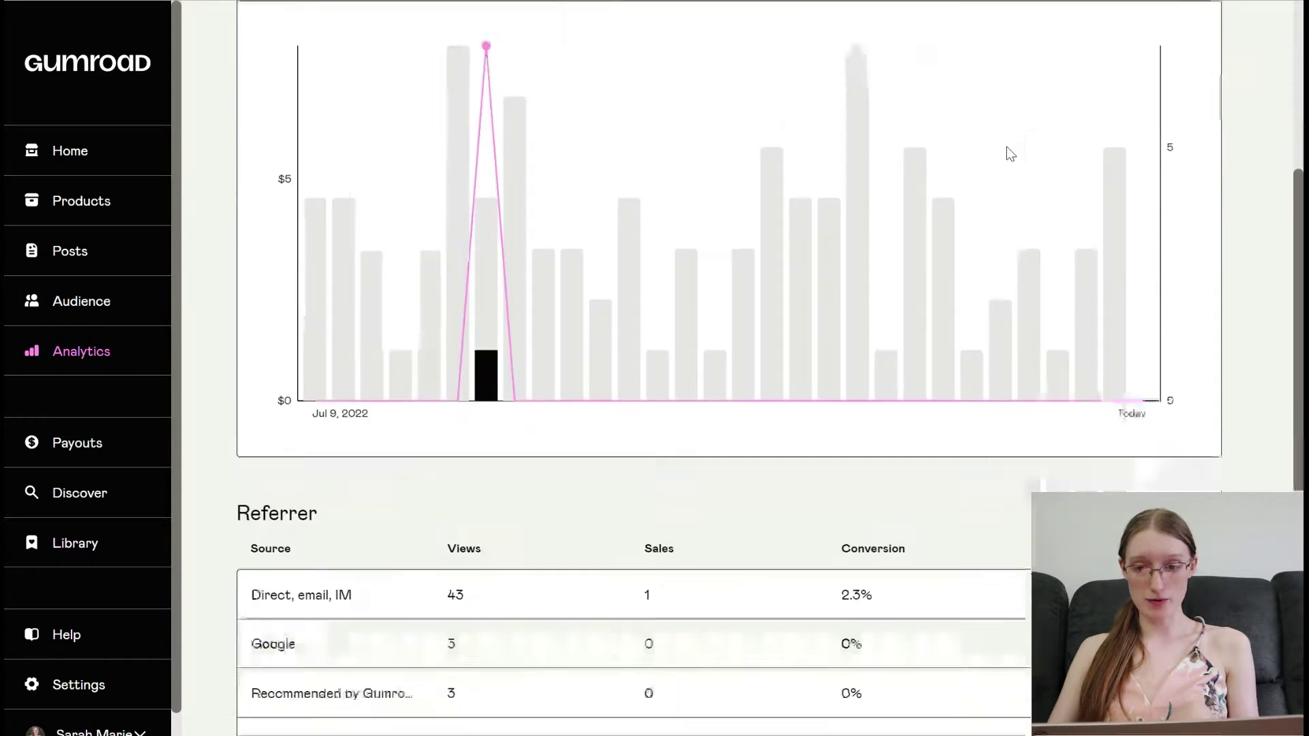
pyautogui.scroll(-3, 416, 600)
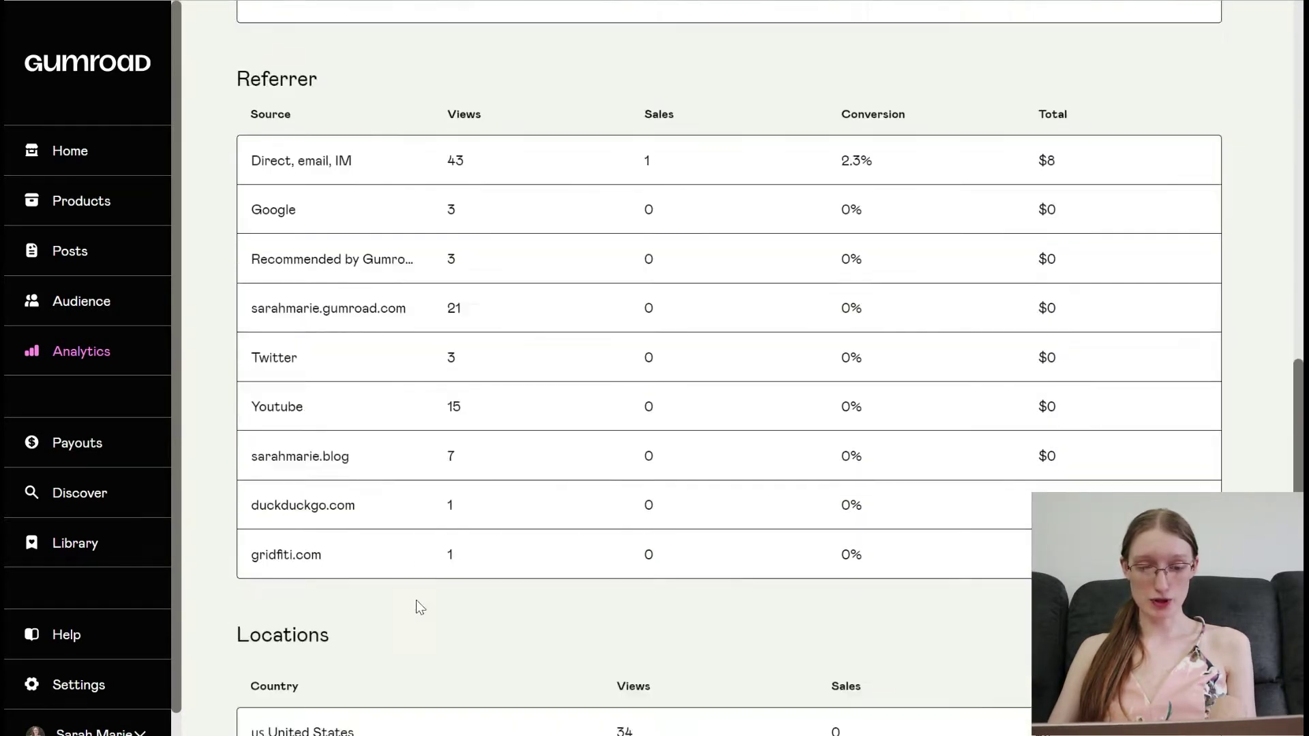
pyautogui.scroll(-1, 418, 616)
pyautogui.scroll(11, 415, 671)
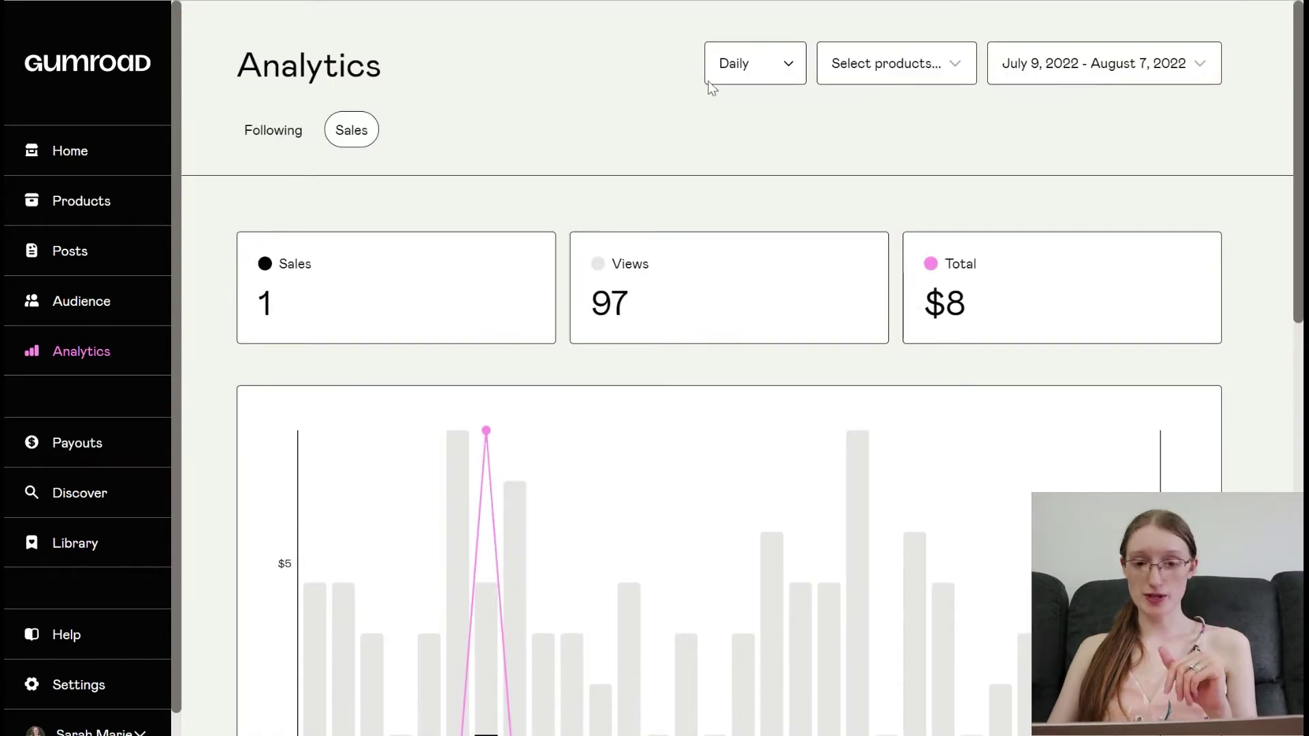
# Inspect the sales analytics filters for interval, products and date range without changing any of them.
pyautogui.click(789, 67)
pyautogui.click(955, 74)
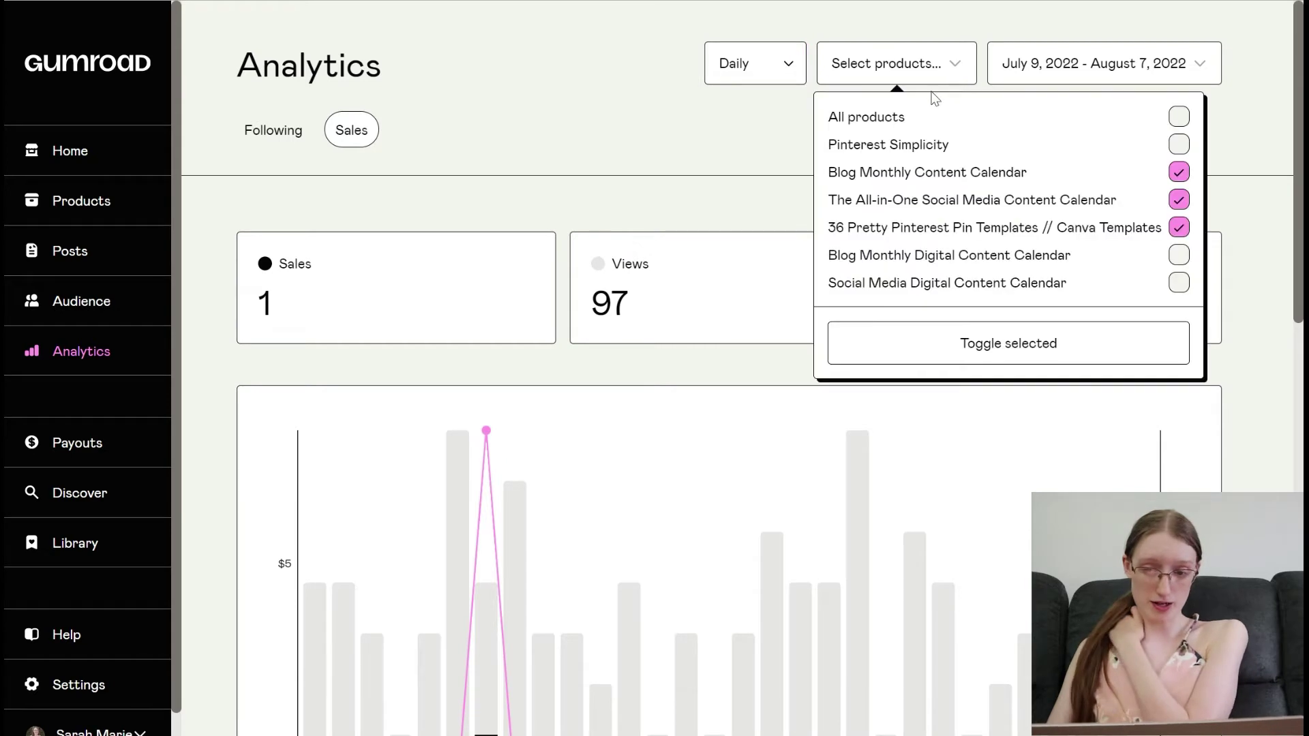
pyautogui.click(1013, 68)
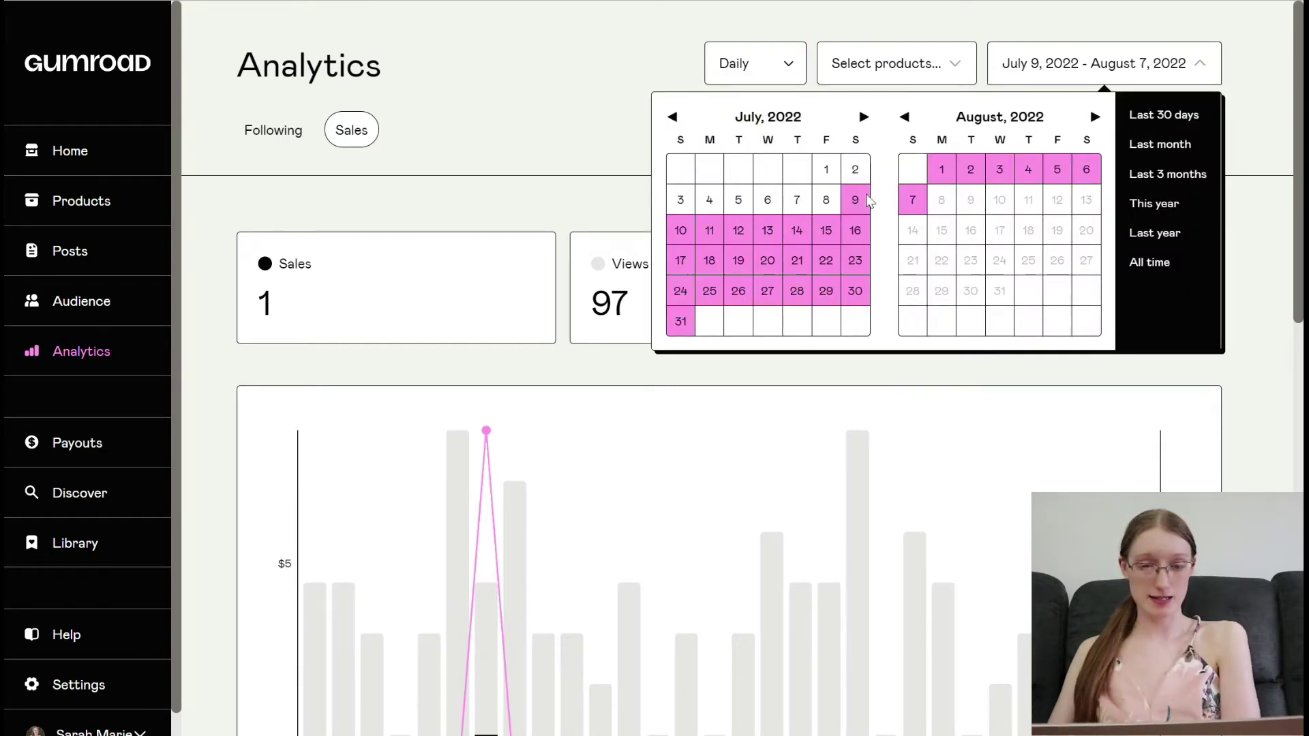
pyautogui.click(503, 128)
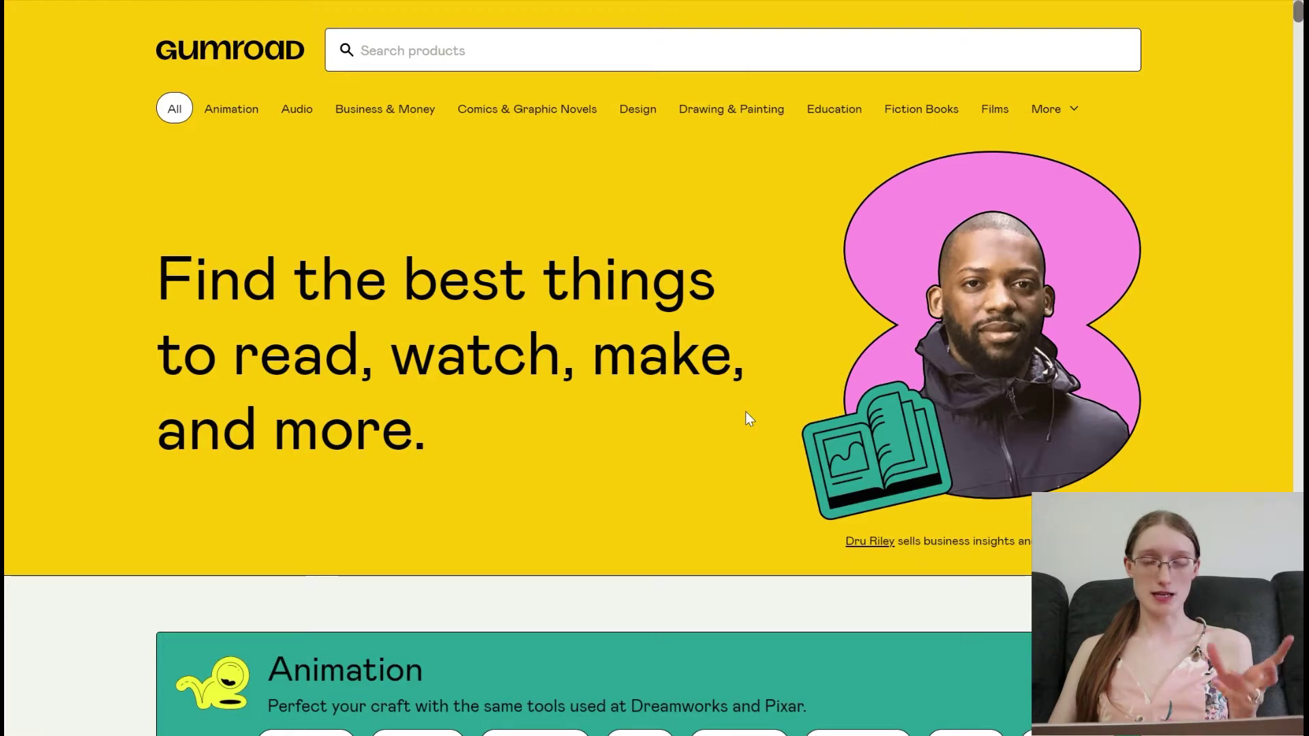
# Browse the Gumroad Discover marketplace front page and search it for "pin templates".
pyautogui.scroll(-5, 668, 280)
pyautogui.scroll(5, 668, 279)
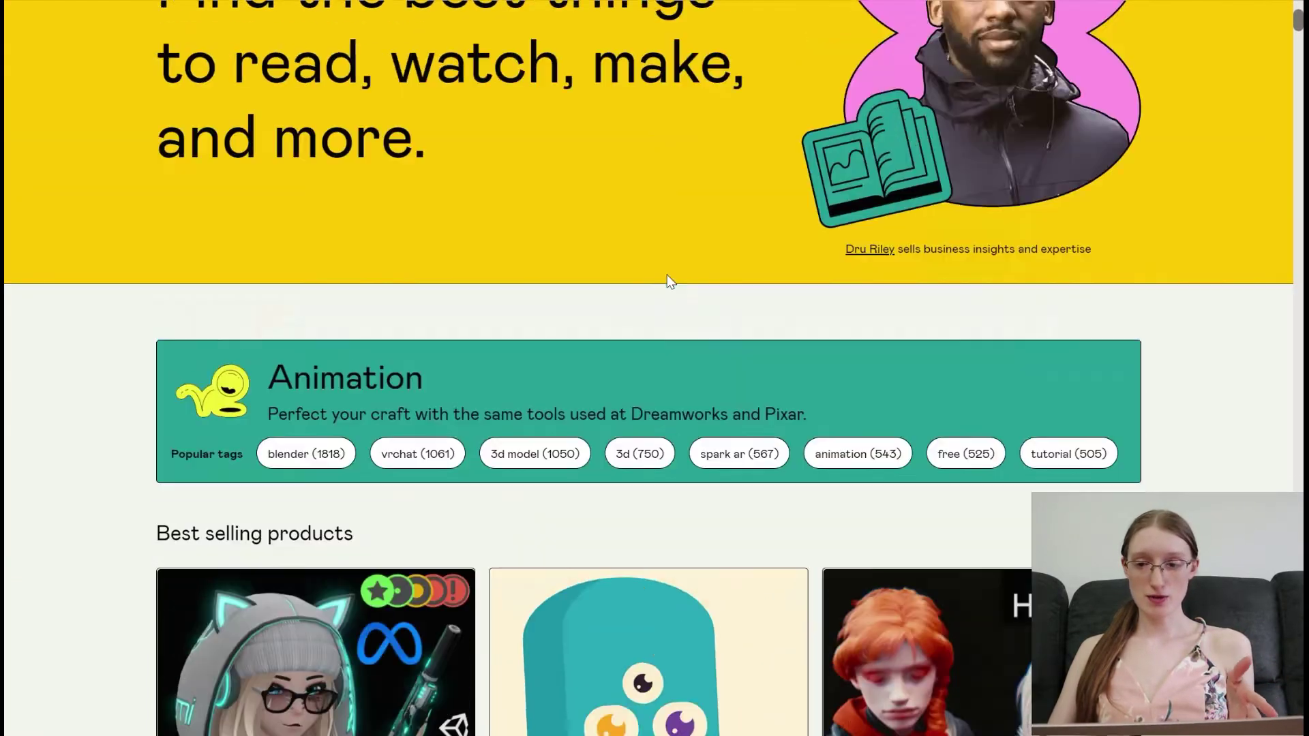
pyautogui.scroll(-4, 668, 279)
pyautogui.scroll(-1, 667, 277)
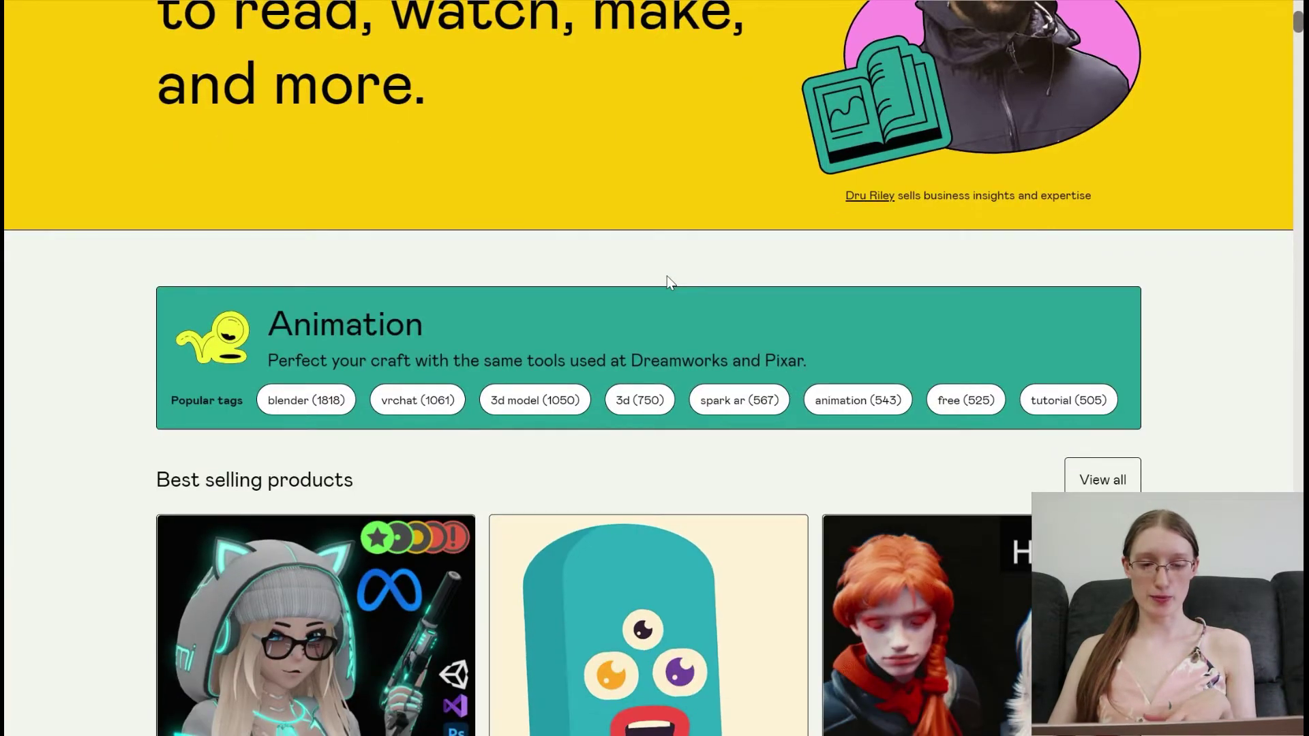
pyautogui.scroll(4, 667, 275)
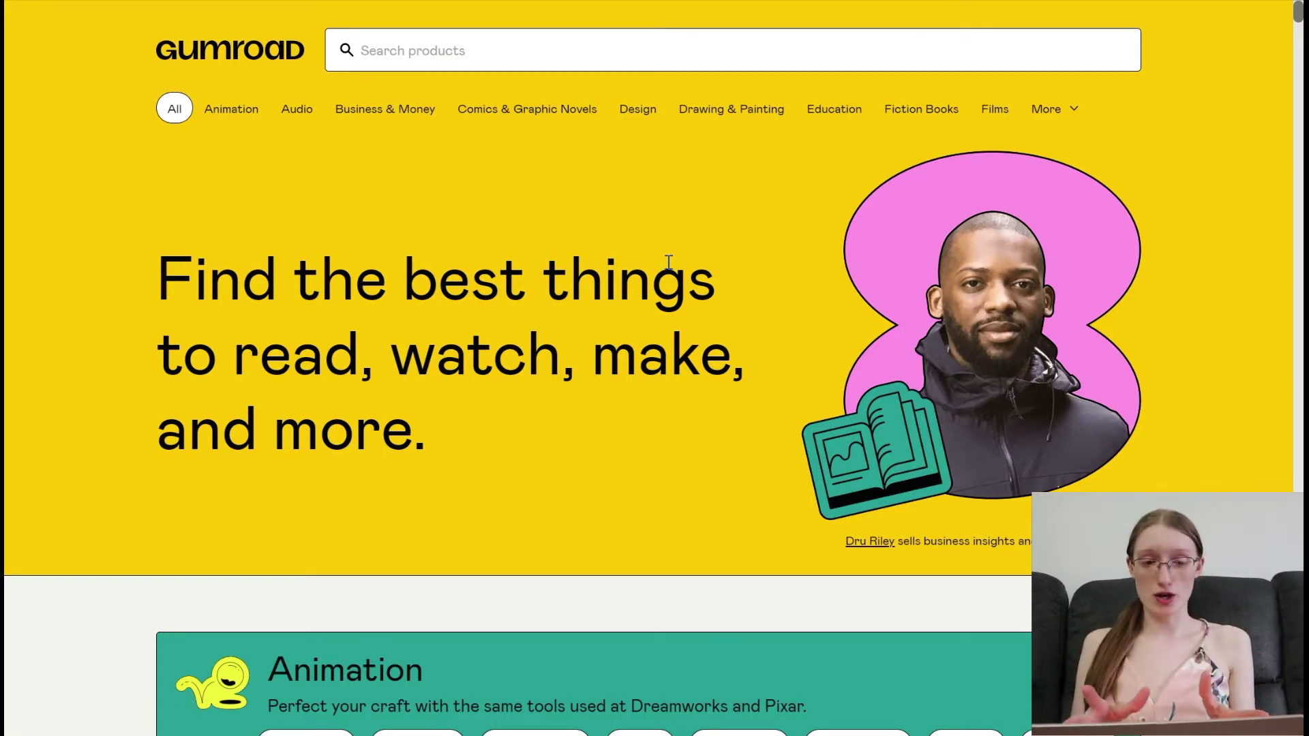
pyautogui.click(604, 50)
pyautogui.write('pin templ')
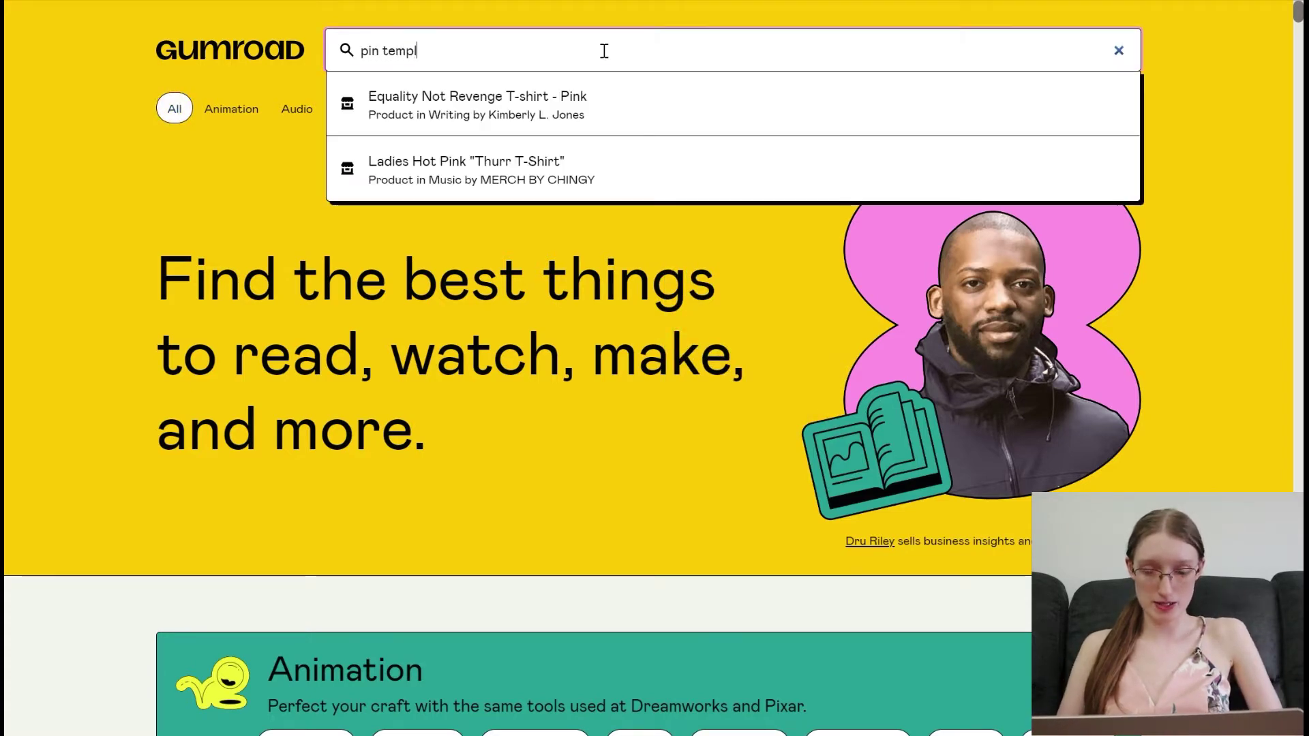
pyautogui.write('ates')
pyautogui.press('Return')
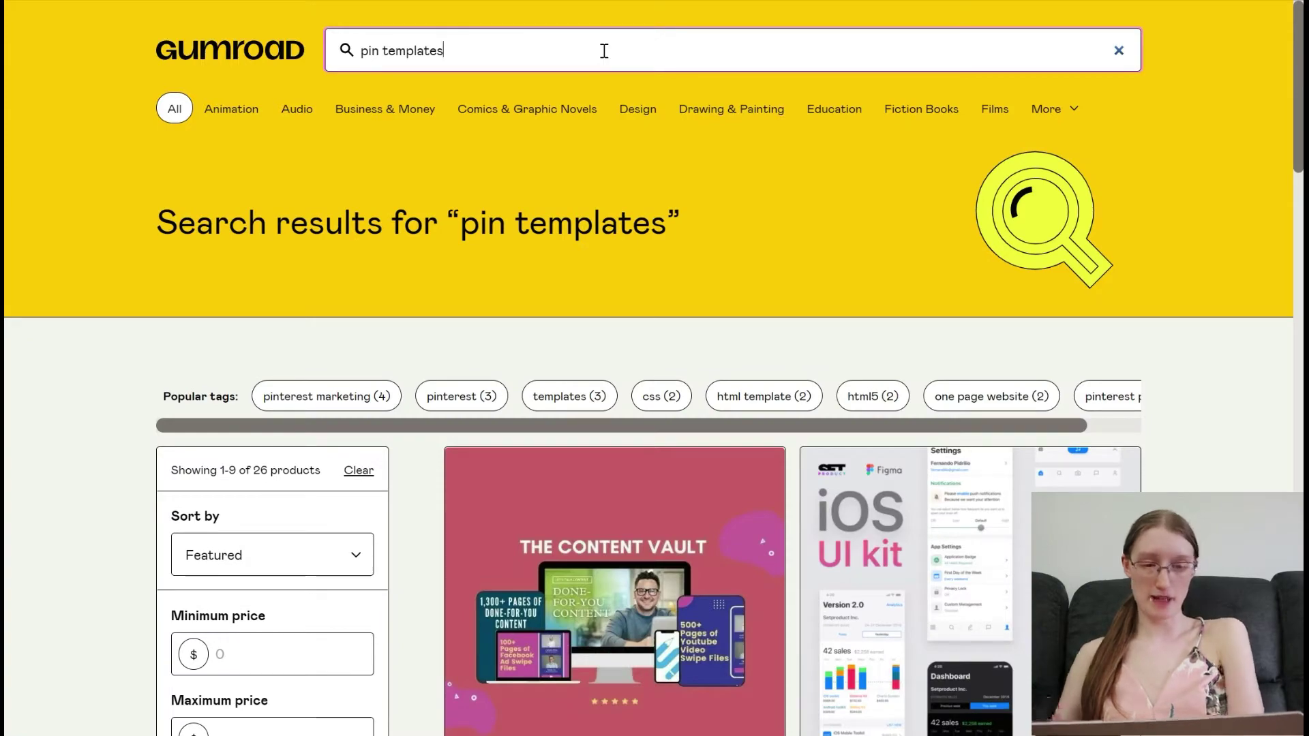
# Look through the "pin templates" search results, including the 36 Pretty Pinterest Pin Templates listing.
pyautogui.scroll(-13, 877, 272)
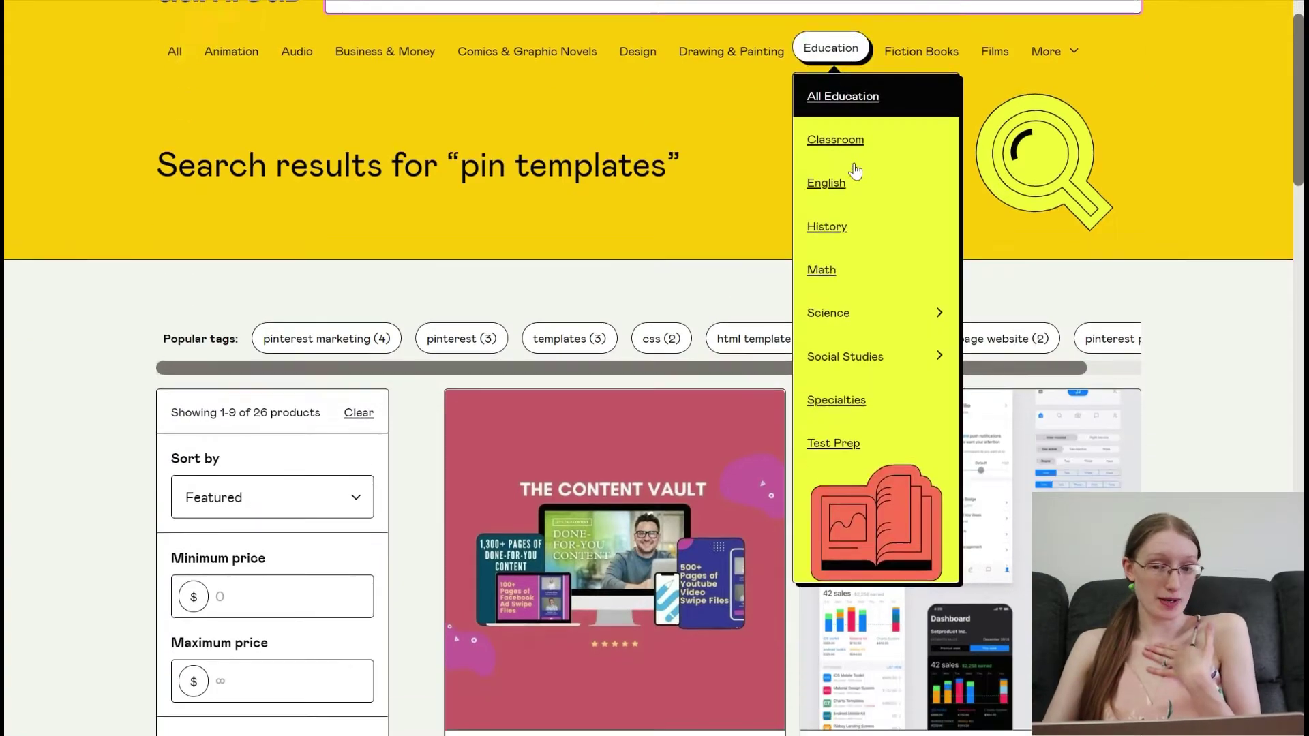
pyautogui.scroll(-7, 939, 319)
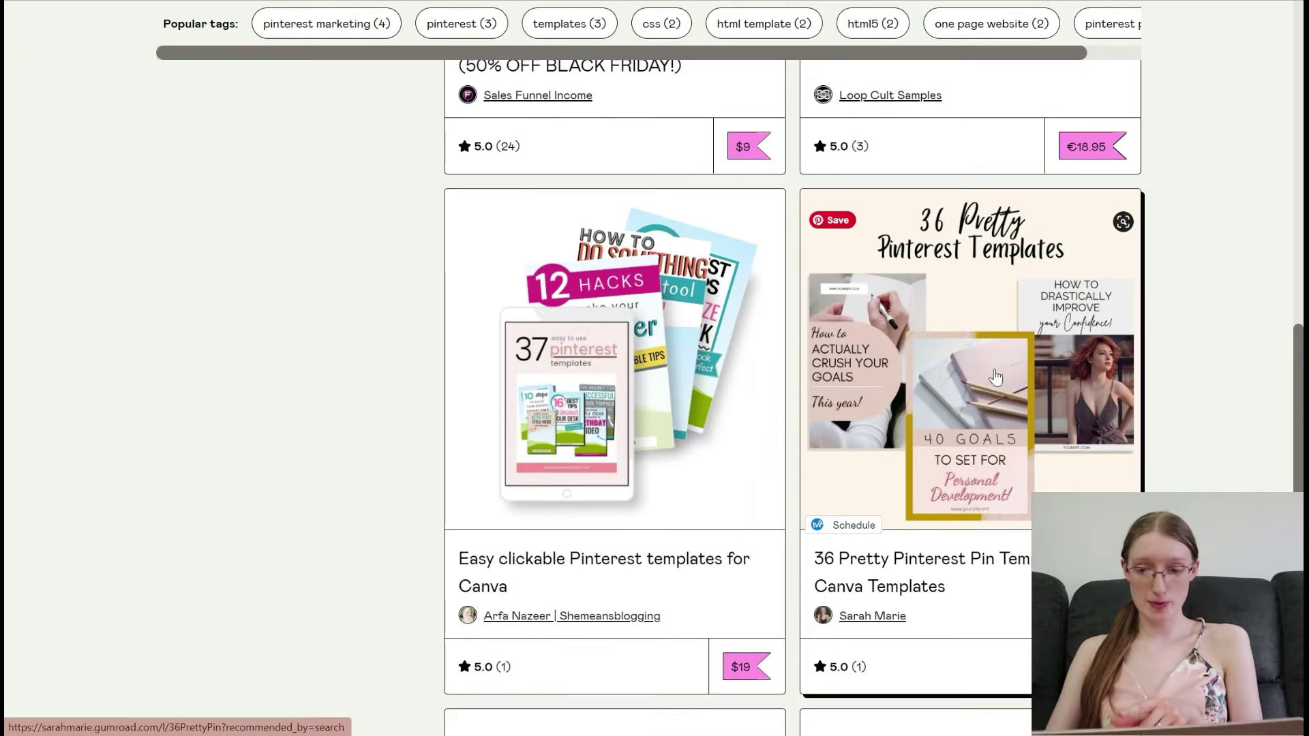
pyautogui.scroll(-5, 996, 381)
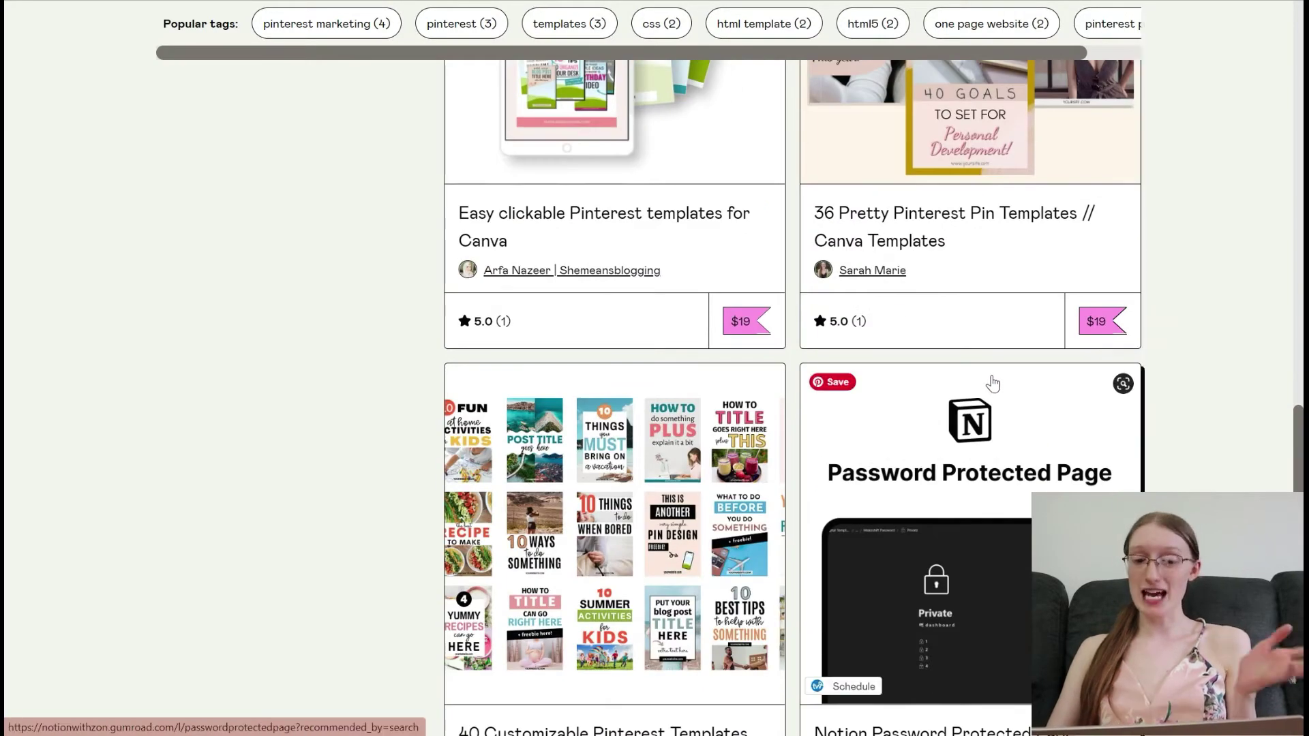
pyautogui.scroll(-7, 993, 383)
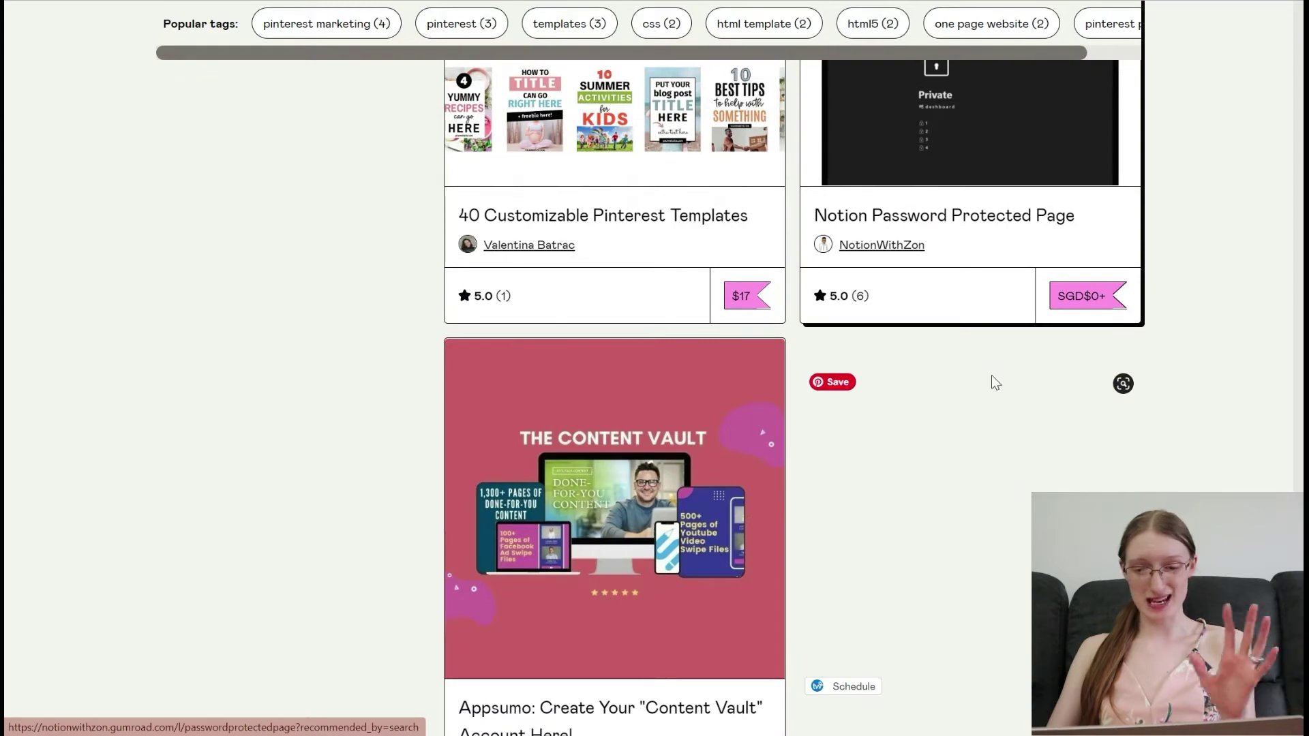
pyautogui.scroll(15, 986, 375)
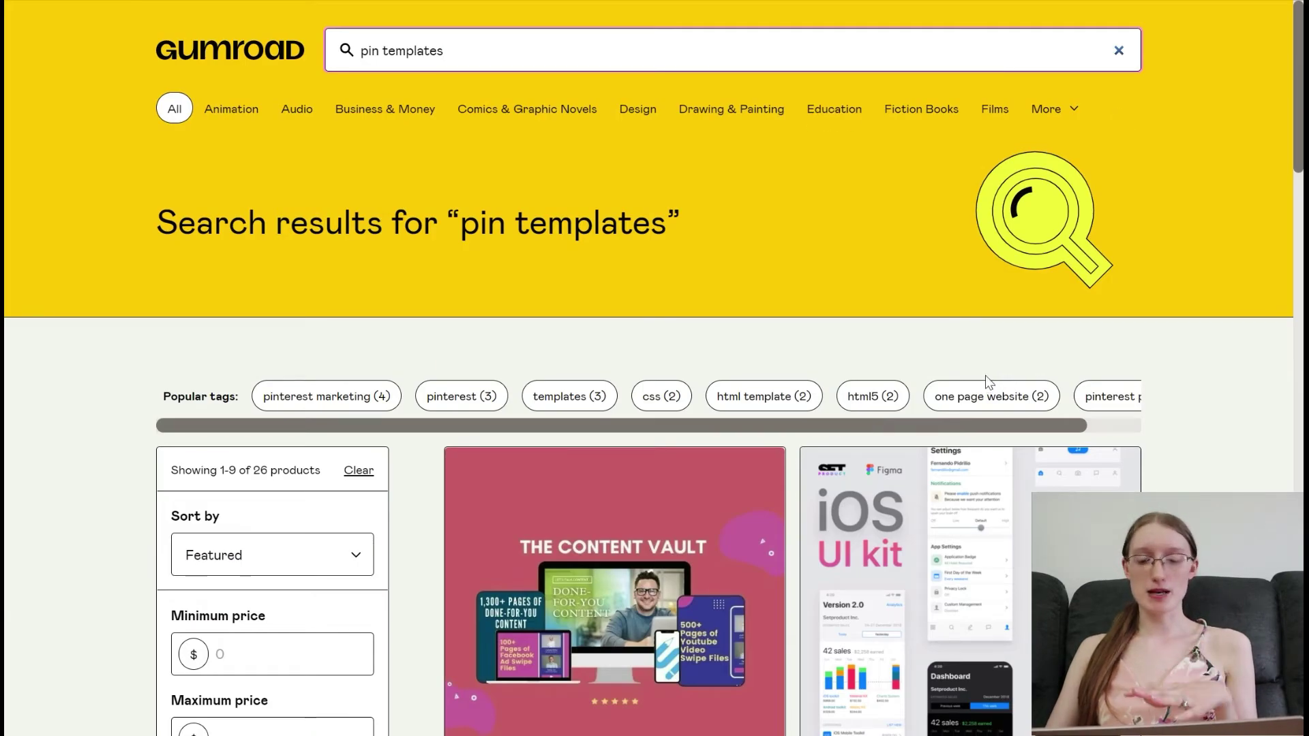
pyautogui.scroll(-17, 988, 382)
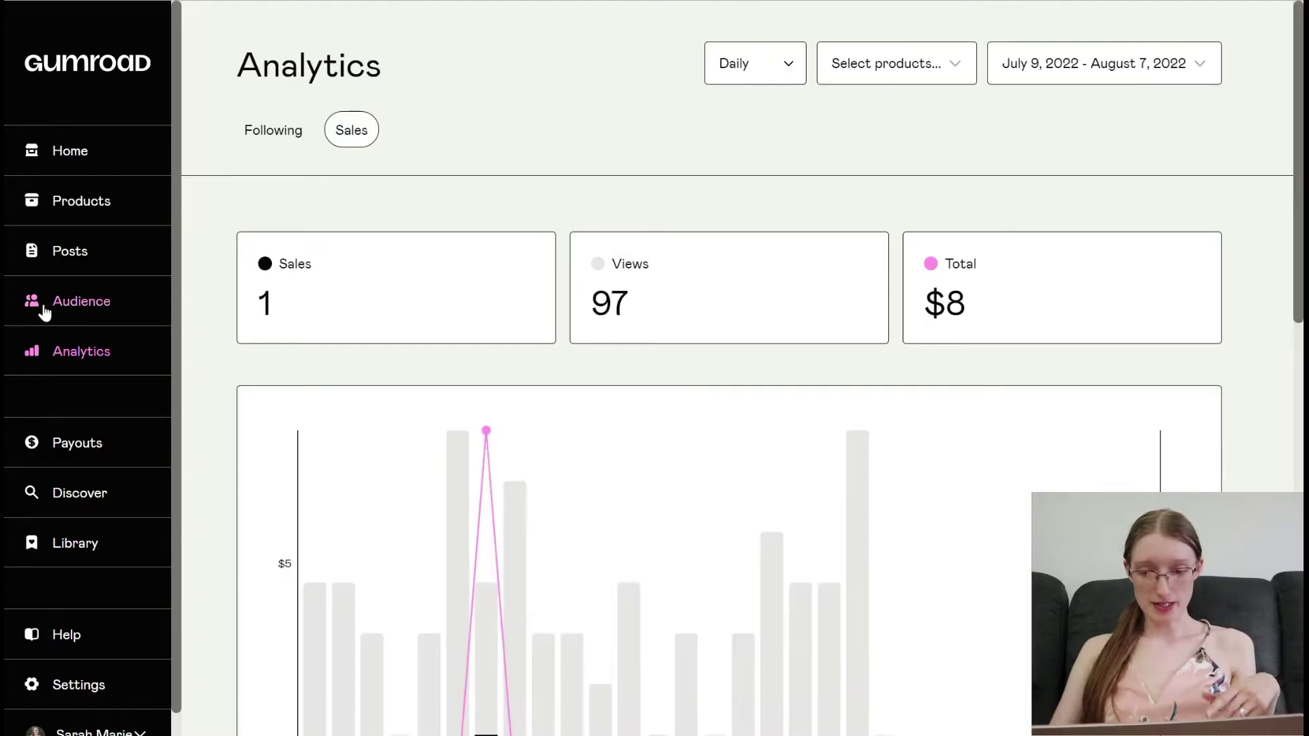
# Open the Affiliate Signup Form settings and review the affiliate link and the products available for commission.
pyautogui.scroll(-1, 72, 443)
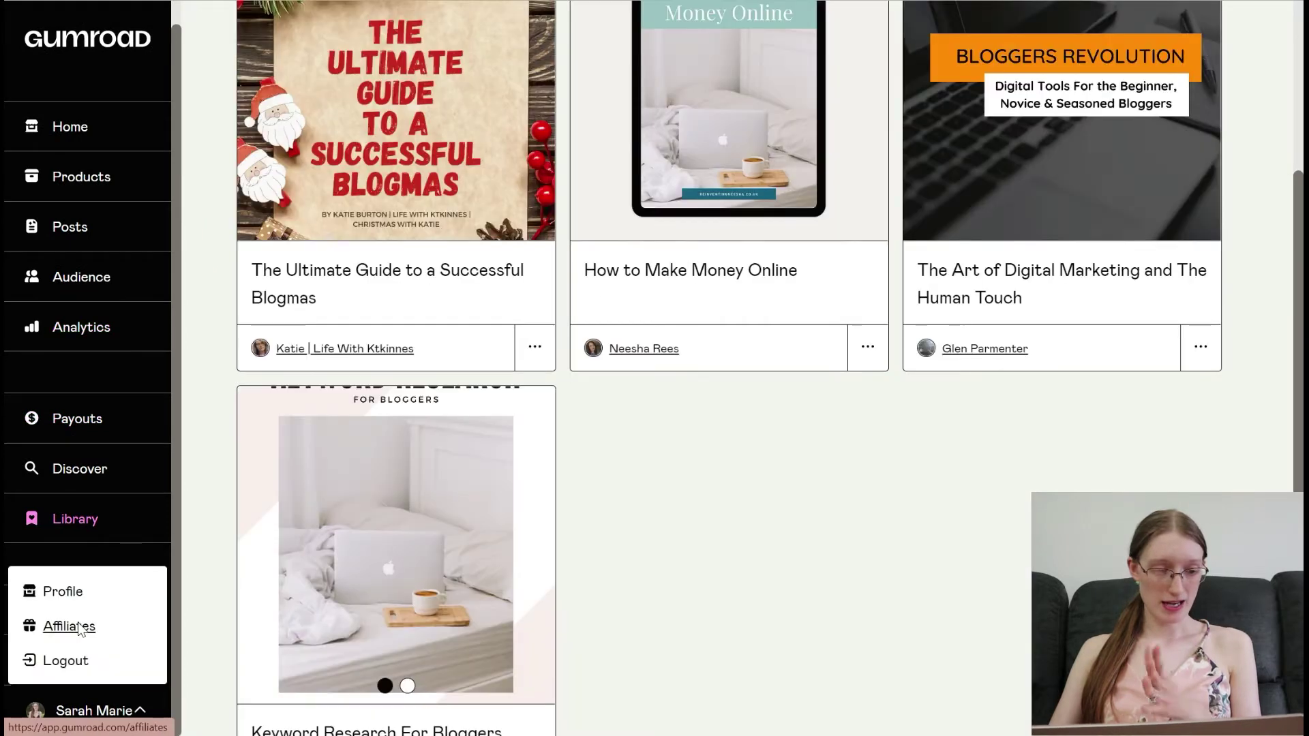
pyautogui.click(78, 623)
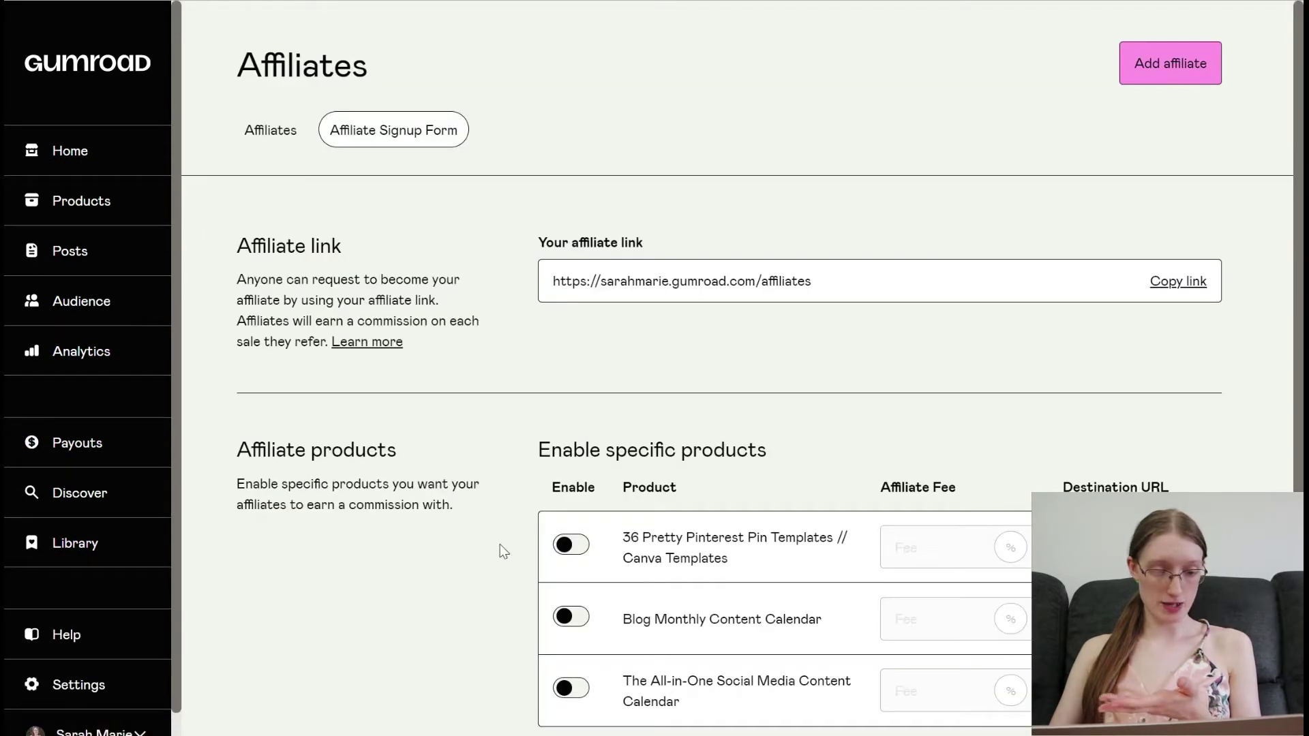
pyautogui.scroll(-2, 492, 550)
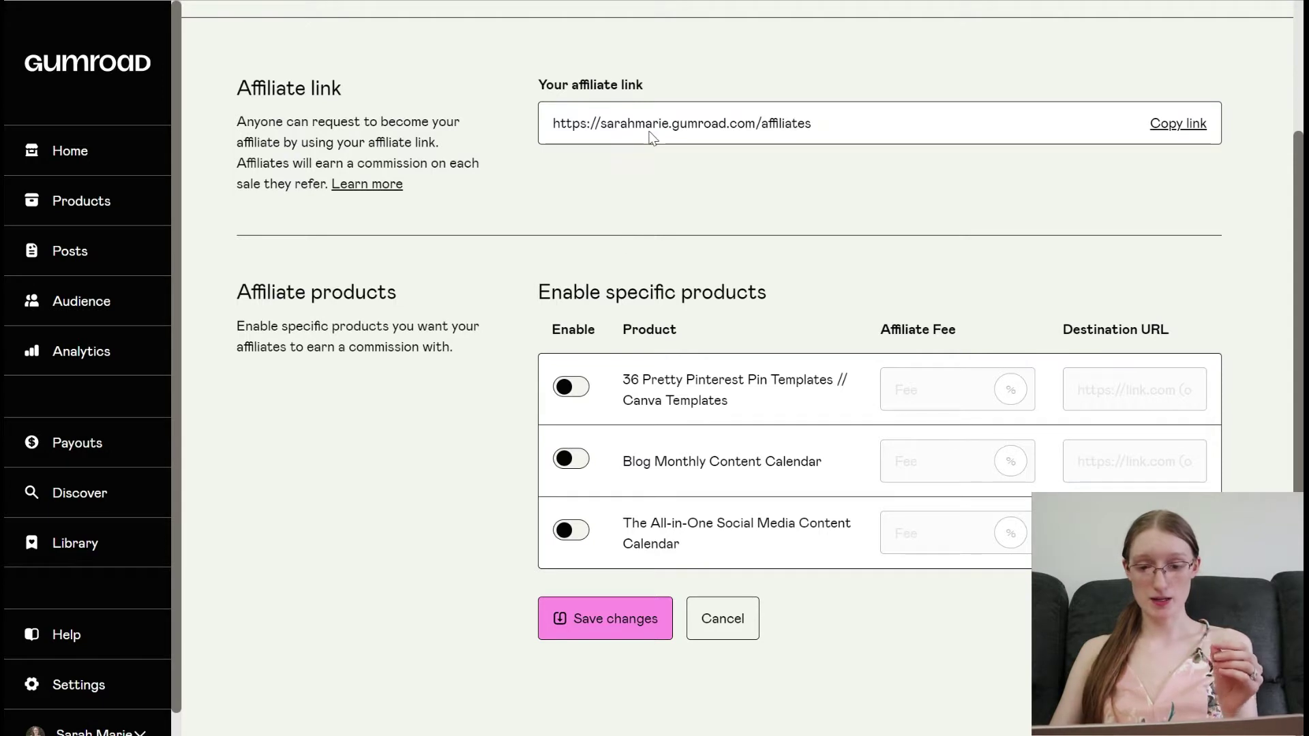
# Try the affiliate enable switches for the 36 Pretty Pinterest Pin Templates, Blog Monthly Content Calendar and All-in-One Social Media Content Calendar.
pyautogui.click(566, 390)
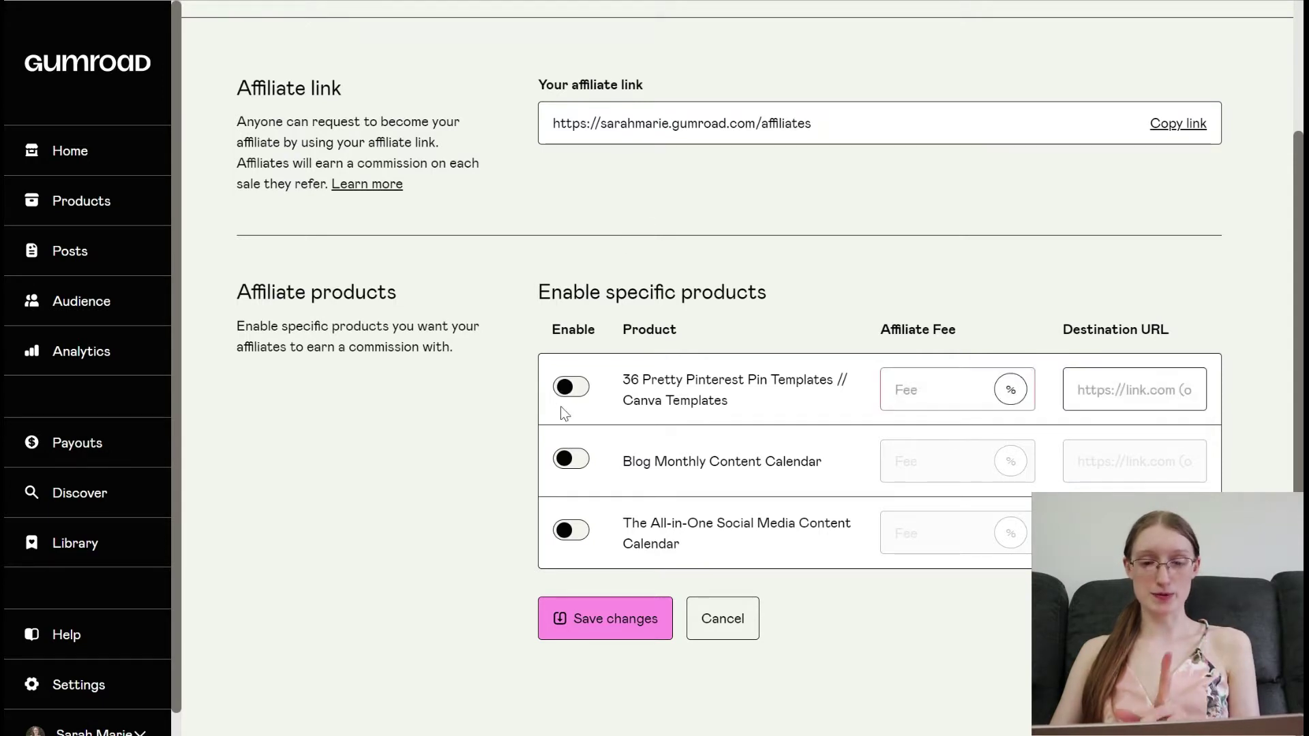
pyautogui.click(568, 462)
pyautogui.click(566, 531)
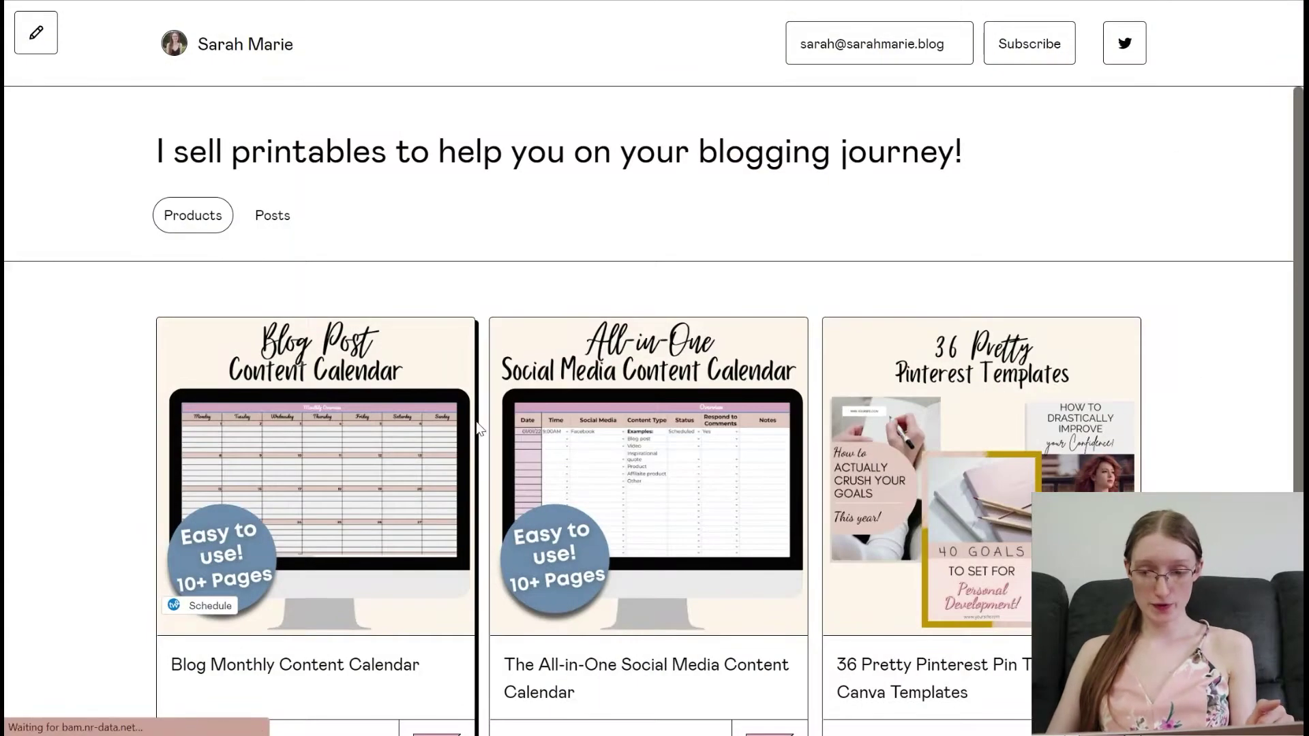
# View the products listed on the shop's public profile page.
pyautogui.scroll(-2, 476, 422)
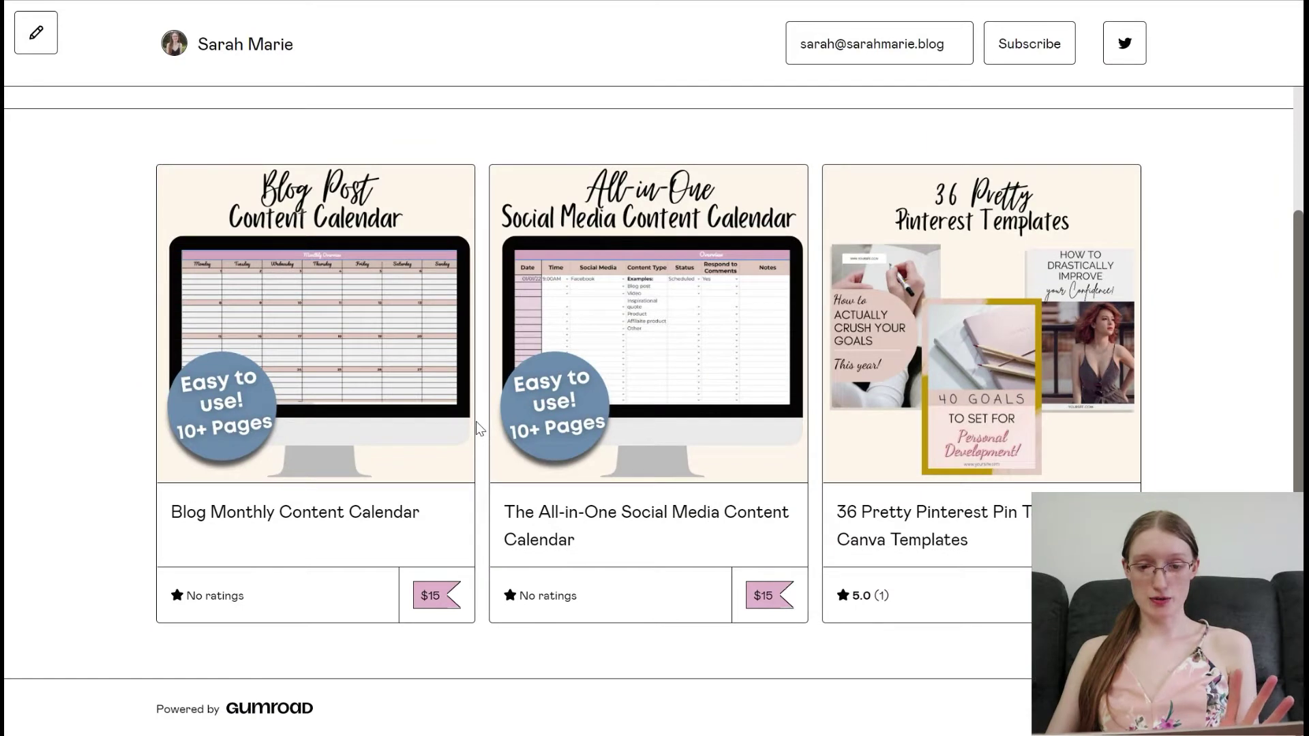
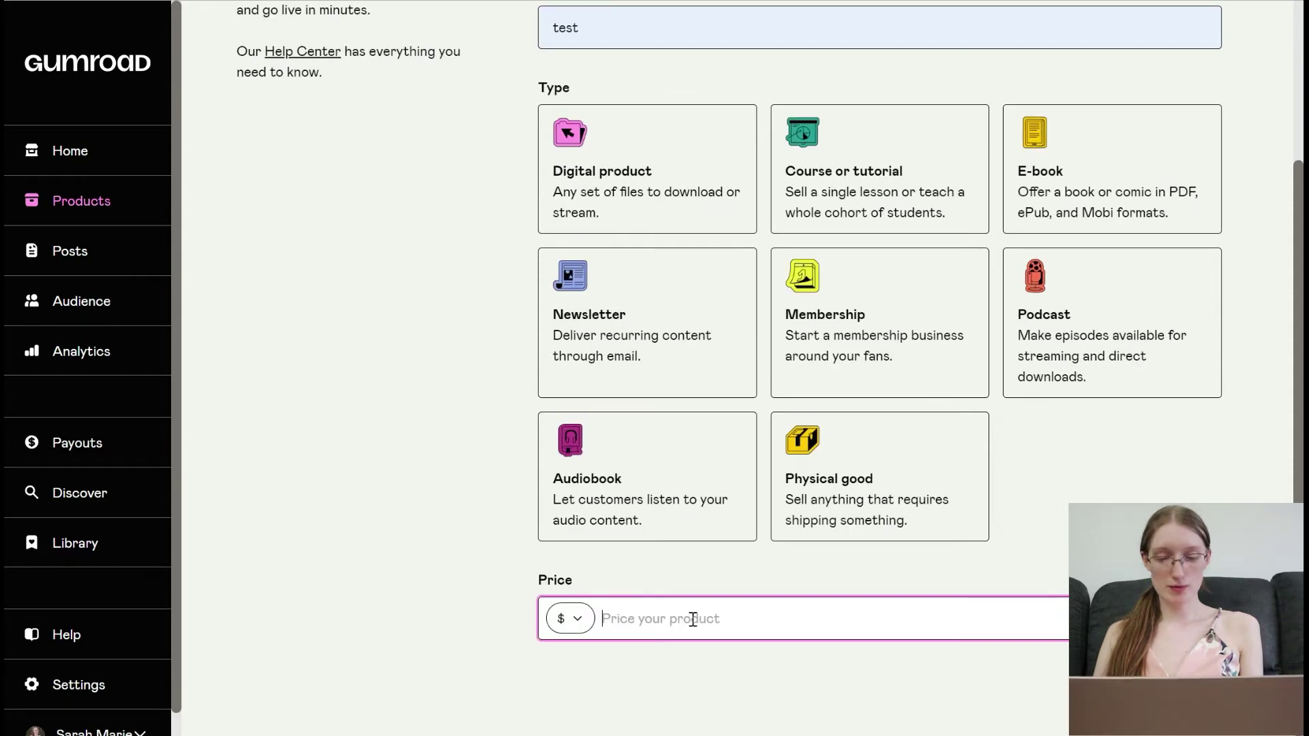
# Price the test product at $20, choose Digital product as its type and continue to customization.
pyautogui.write('20')
pyautogui.click(616, 164)
pyautogui.scroll(3, 716, 256)
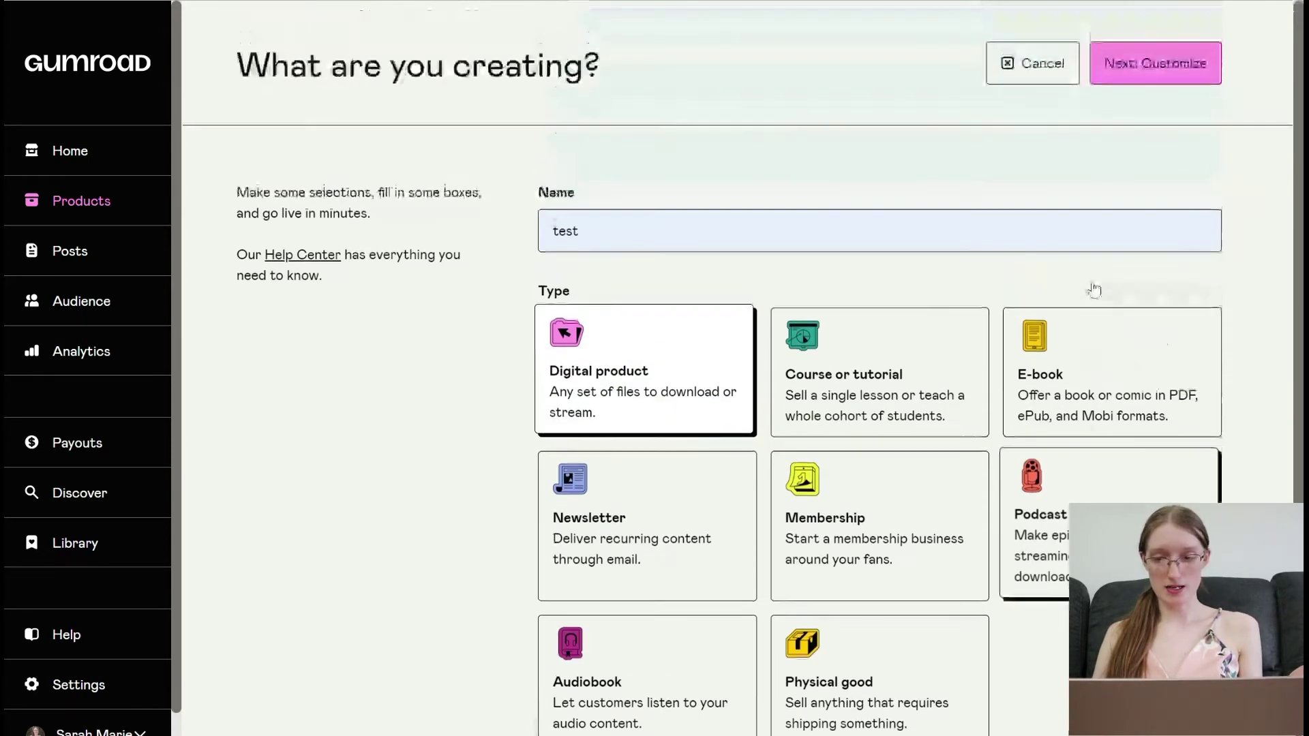
pyautogui.click(1132, 76)
# Look through the test product's name, description, URL, cover and thumbnail fields.
pyautogui.click(393, 276)
pyautogui.click(372, 459)
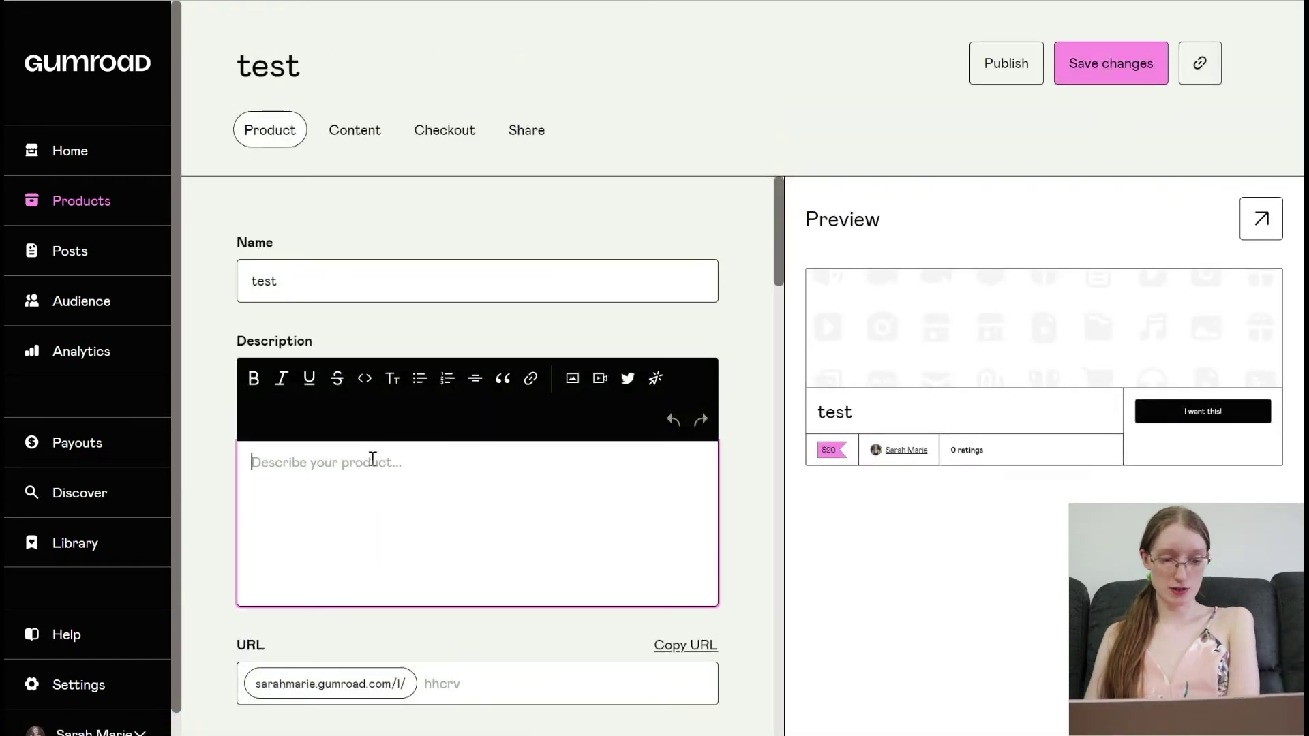
pyautogui.scroll(-4, 370, 462)
pyautogui.click(437, 423)
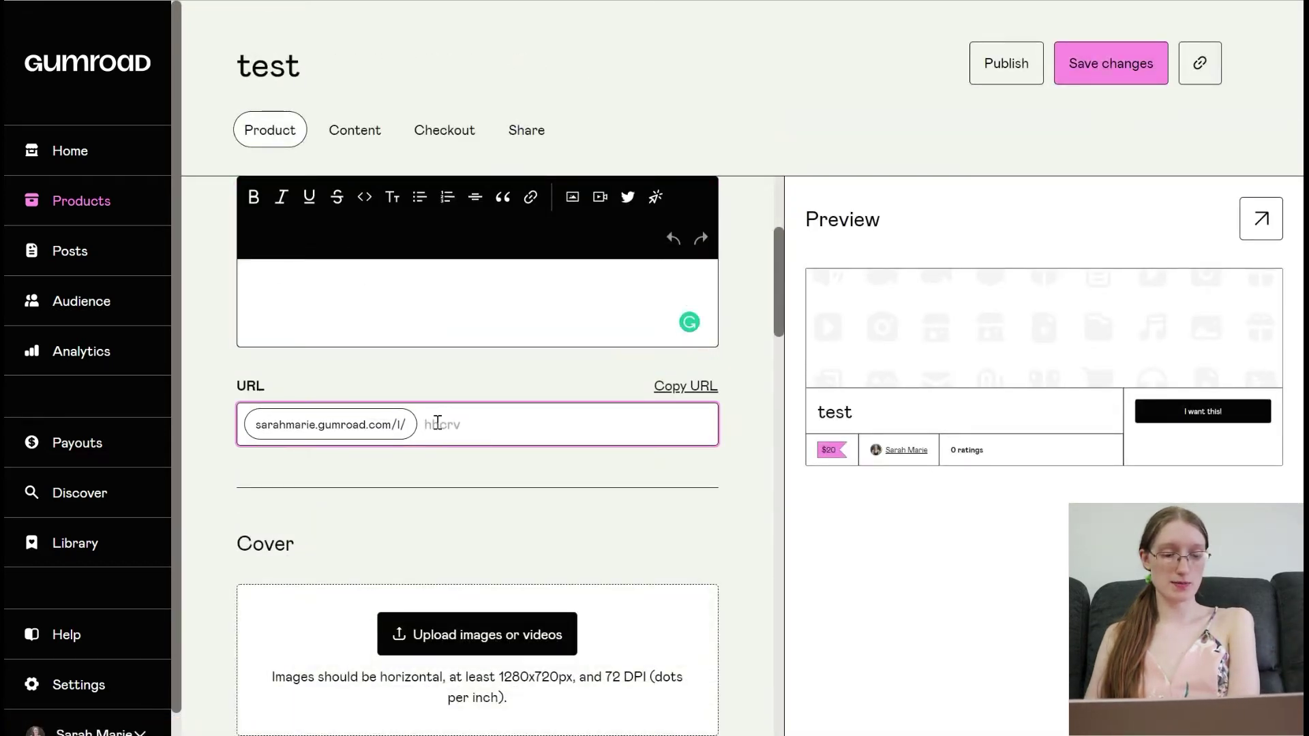
pyautogui.scroll(-4, 459, 385)
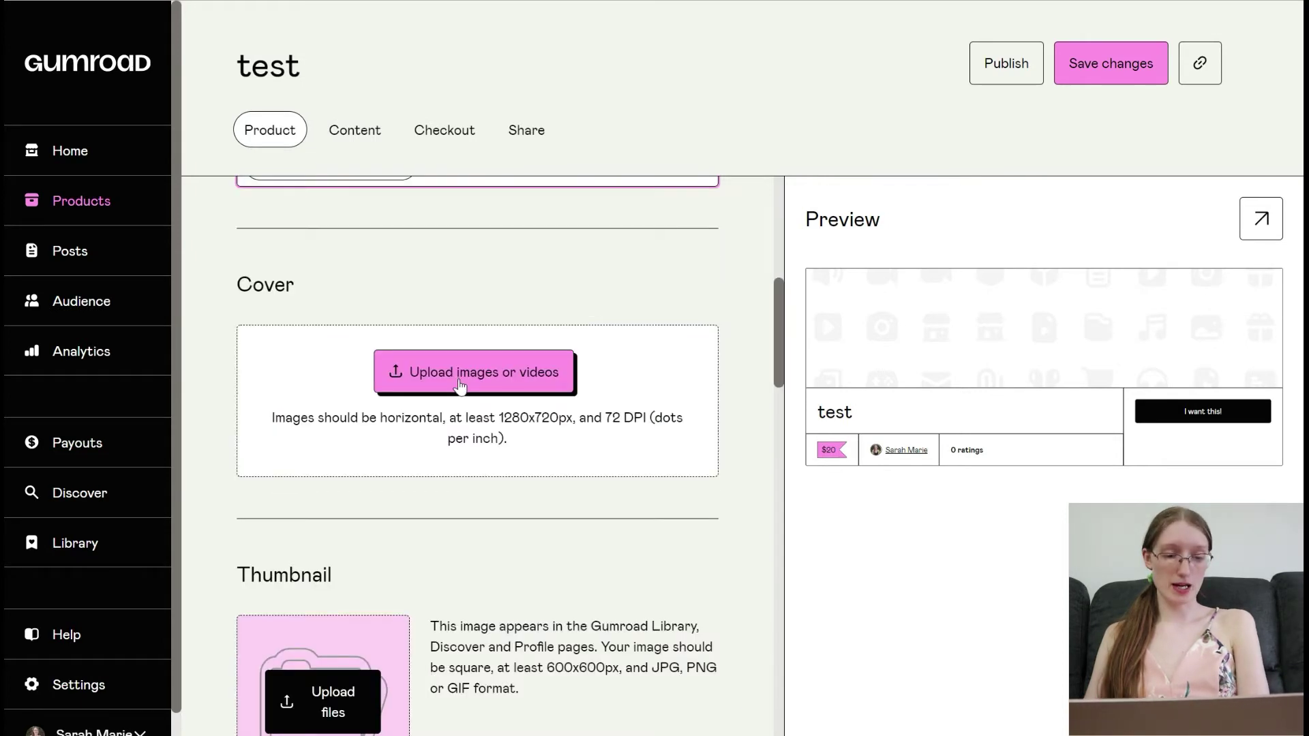
pyautogui.scroll(-10, 459, 386)
# Review the test product's call to action options, summary and additional details under Product info.
pyautogui.click(365, 290)
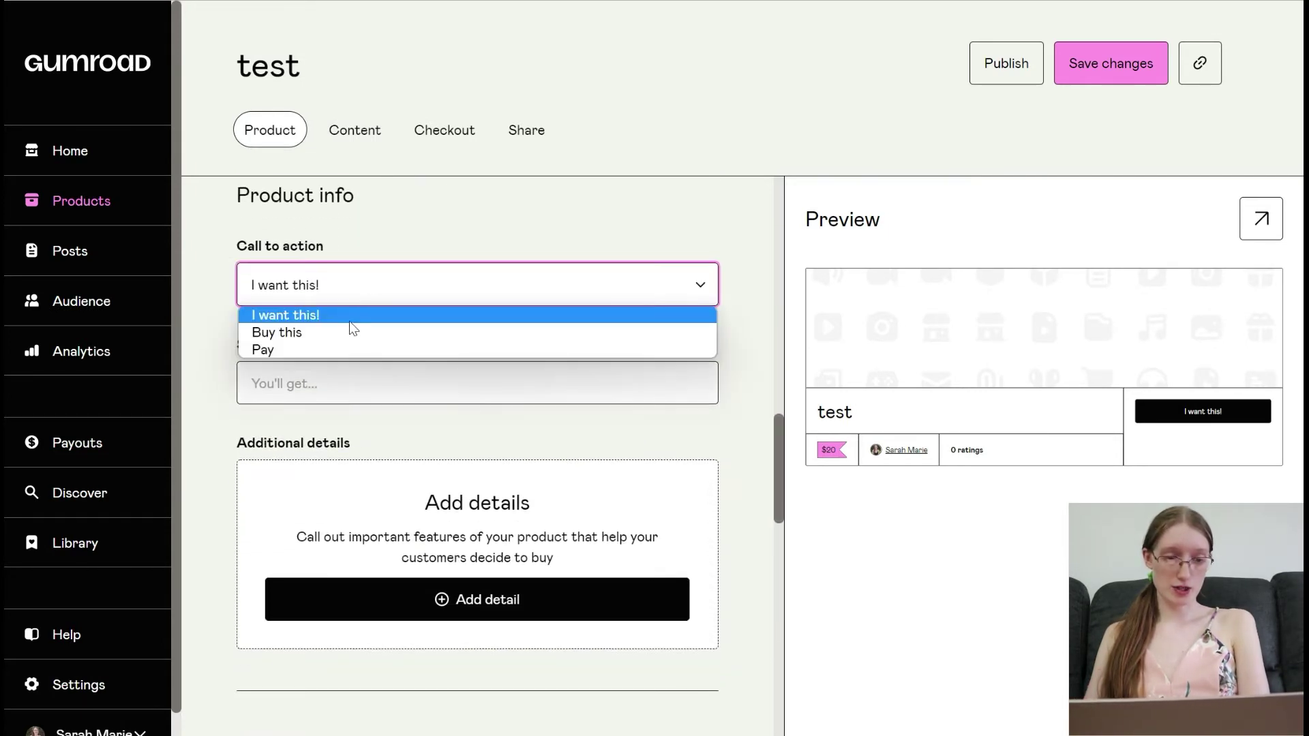
pyautogui.click(385, 219)
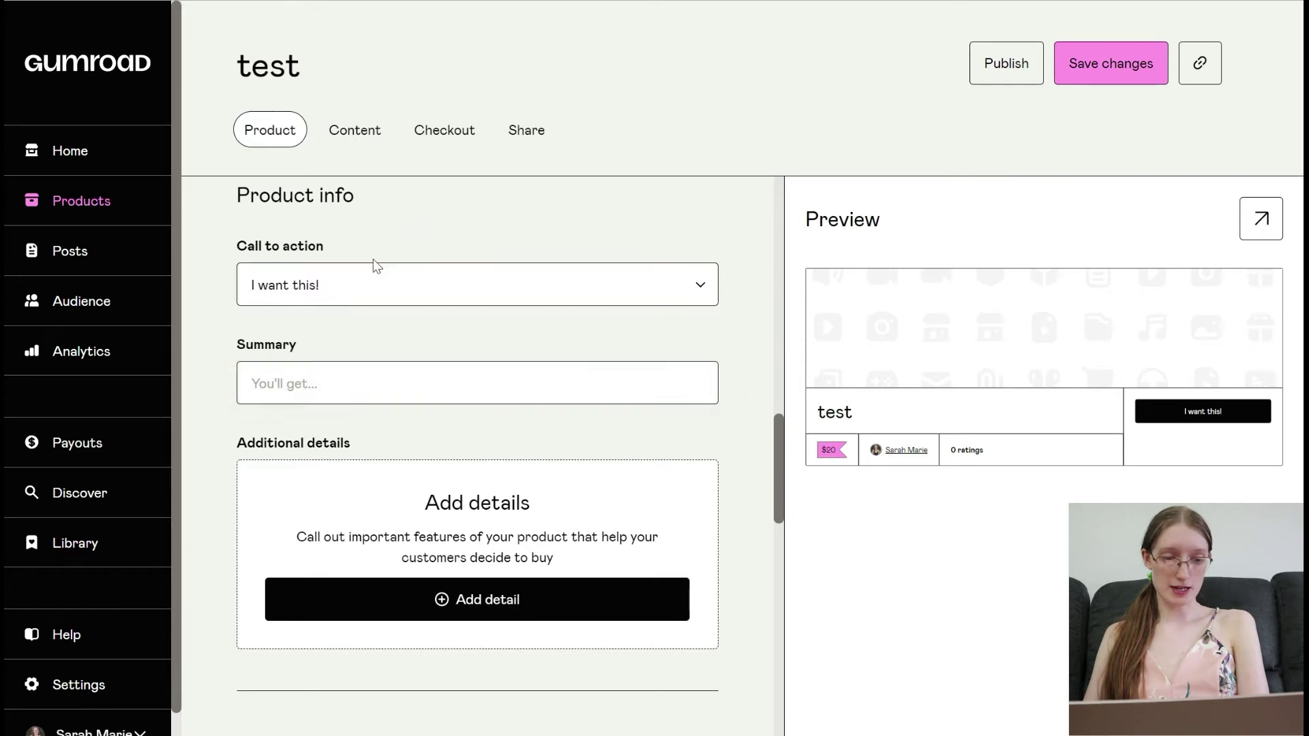
pyautogui.click(314, 376)
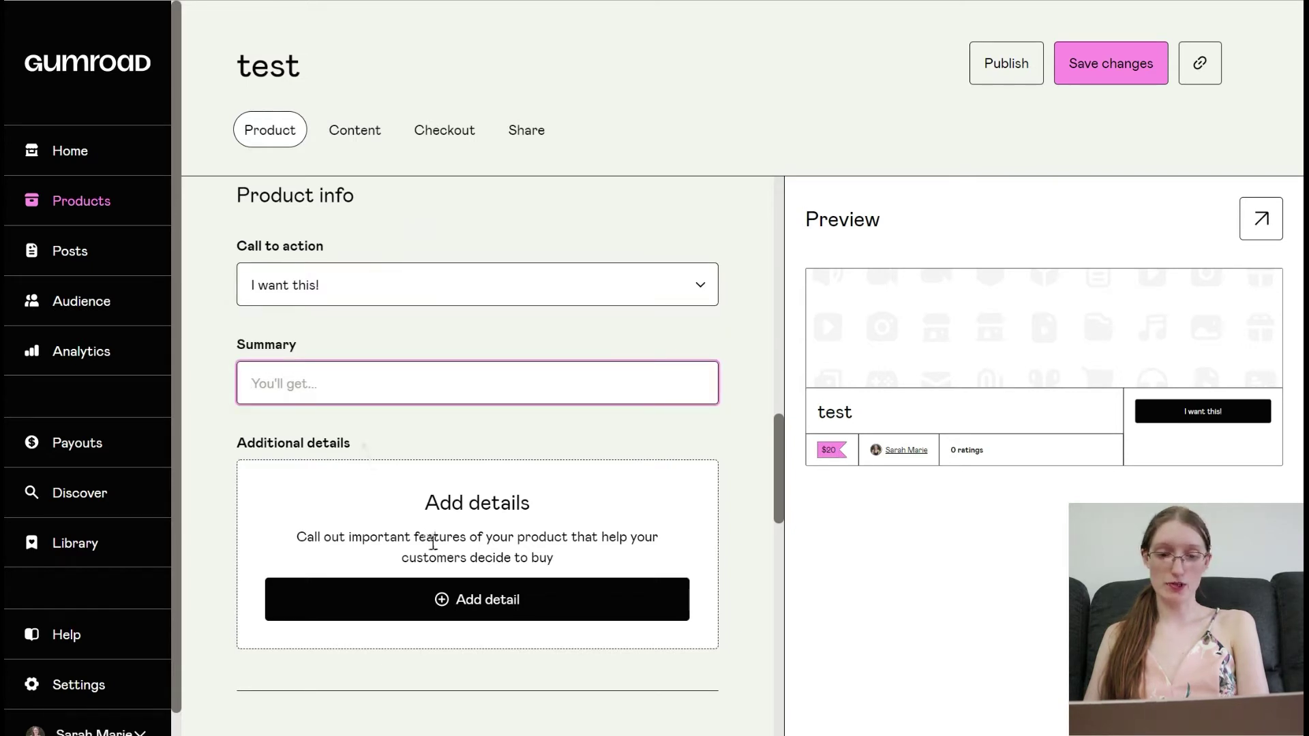
pyautogui.scroll(-1, 432, 542)
# Review the test product's integrations, pricing, versions and settings sections.
pyautogui.click(510, 519)
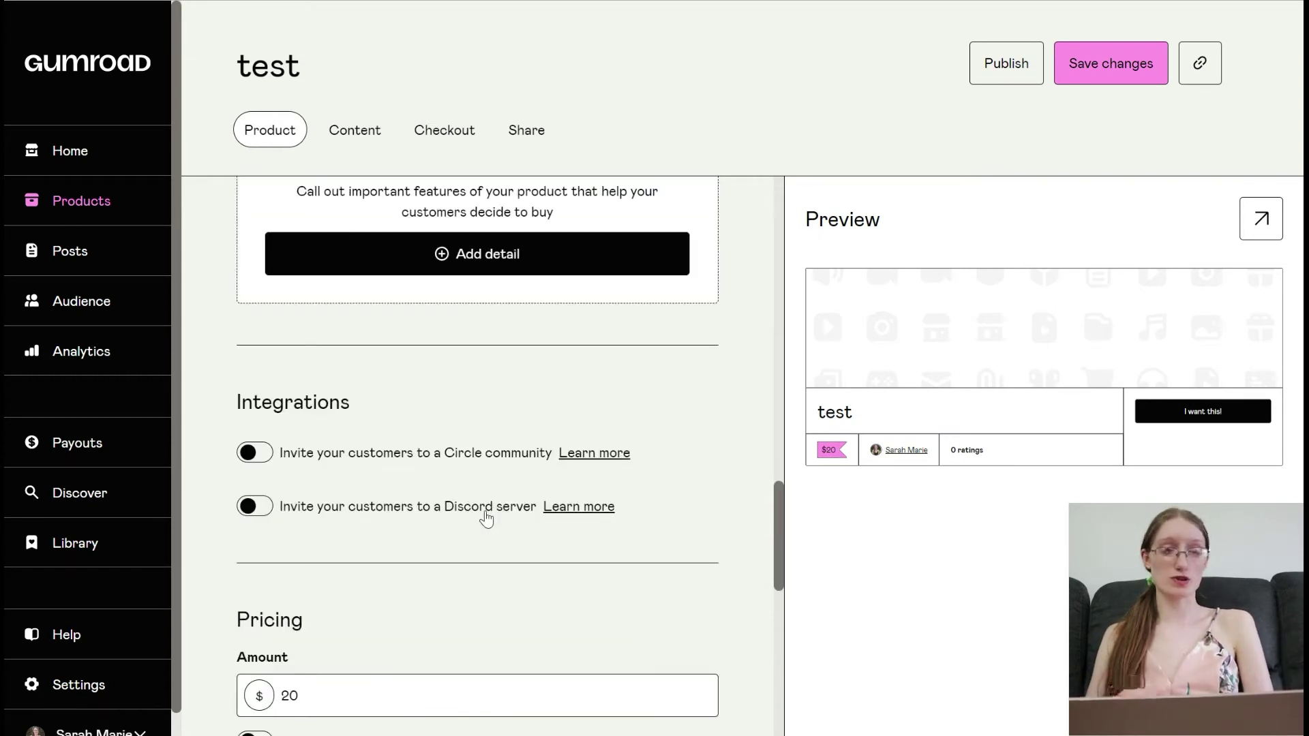
pyautogui.scroll(-3, 486, 519)
pyautogui.click(378, 520)
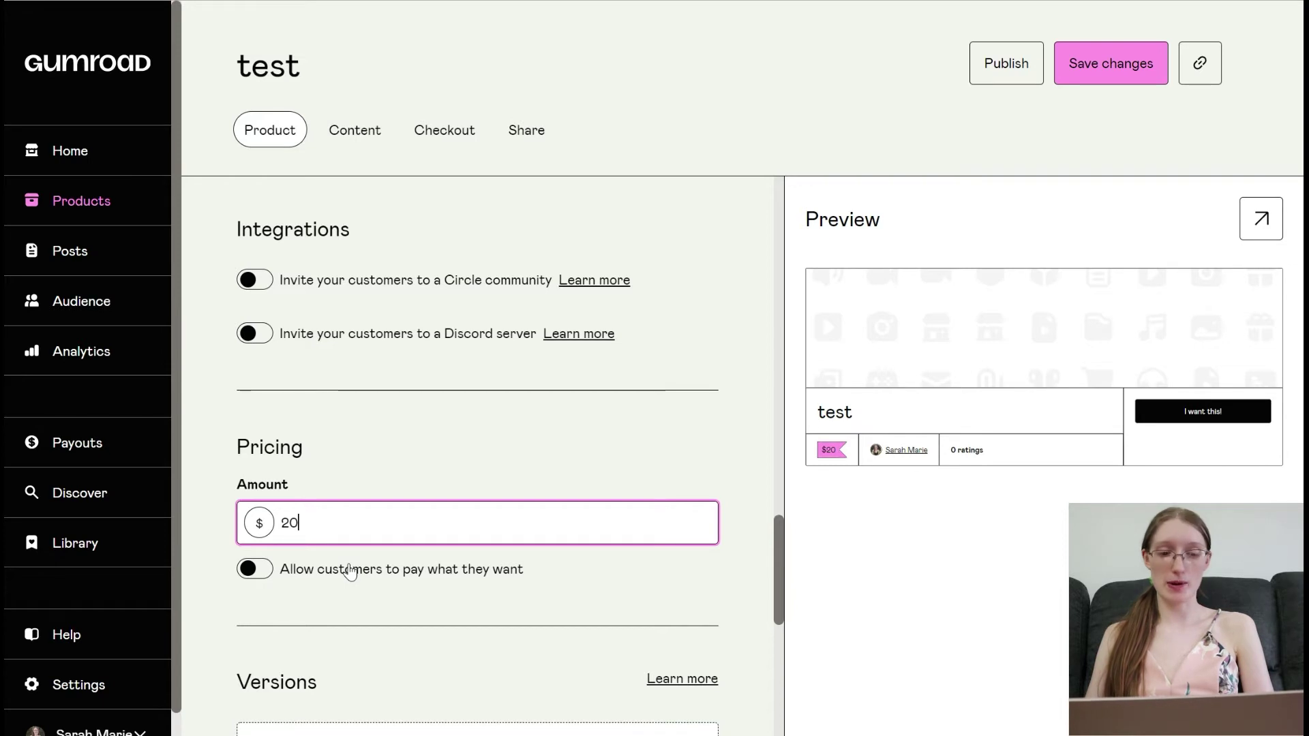
pyautogui.scroll(-5, 350, 571)
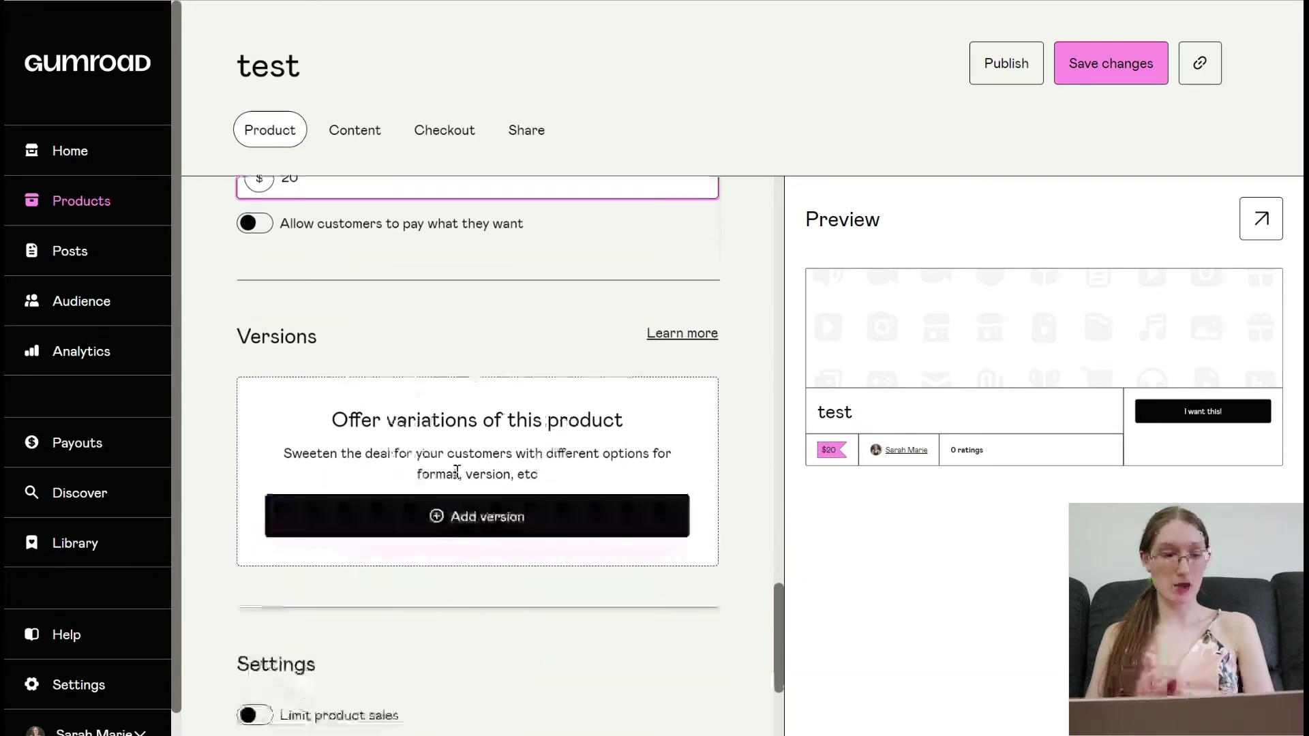
pyautogui.scroll(-3, 457, 472)
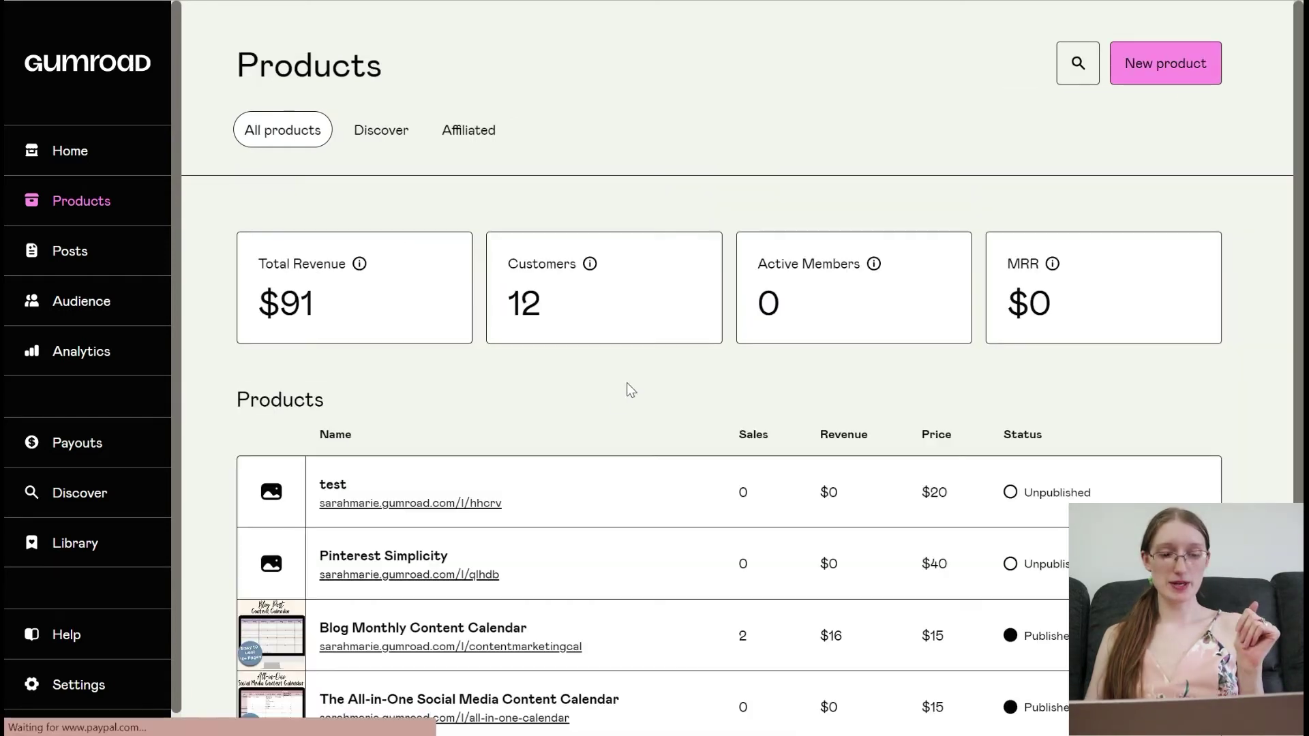
# Open the Blog Monthly Content Calendar page from the products list and go to its editor.
pyautogui.scroll(-3, 600, 415)
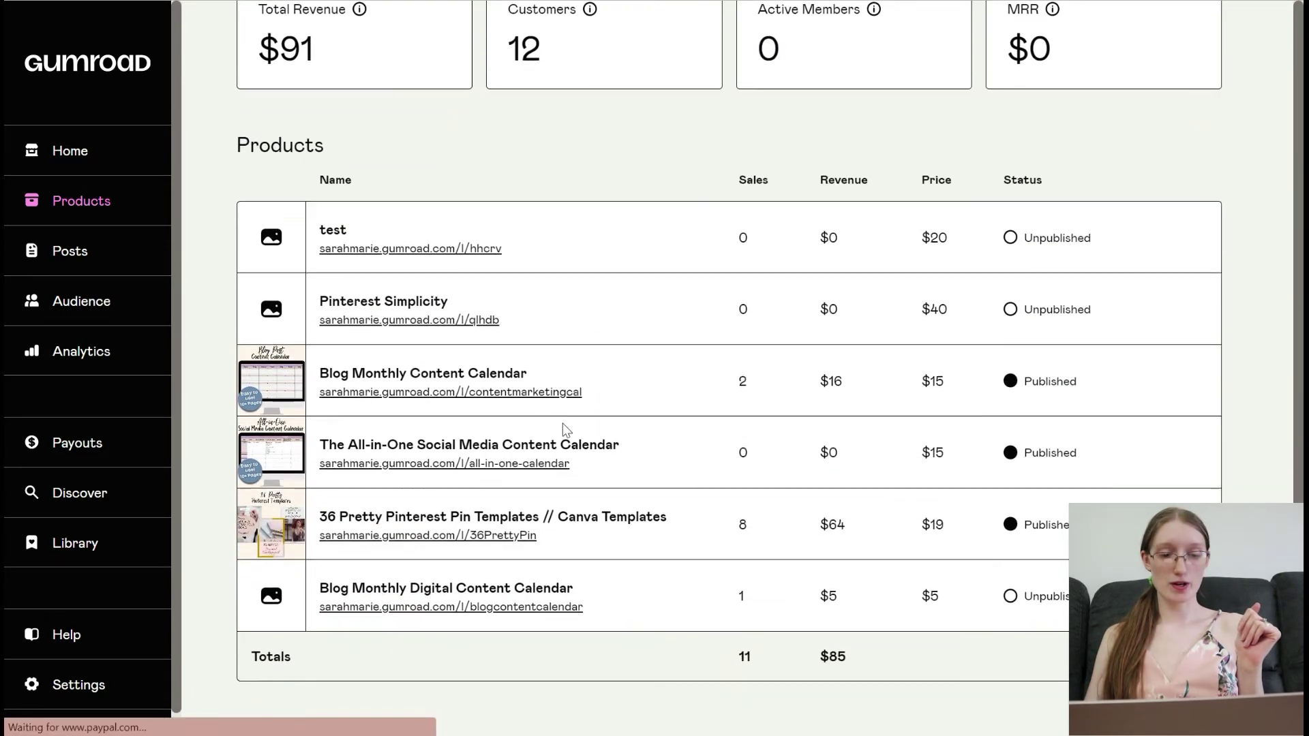
pyautogui.click(501, 400)
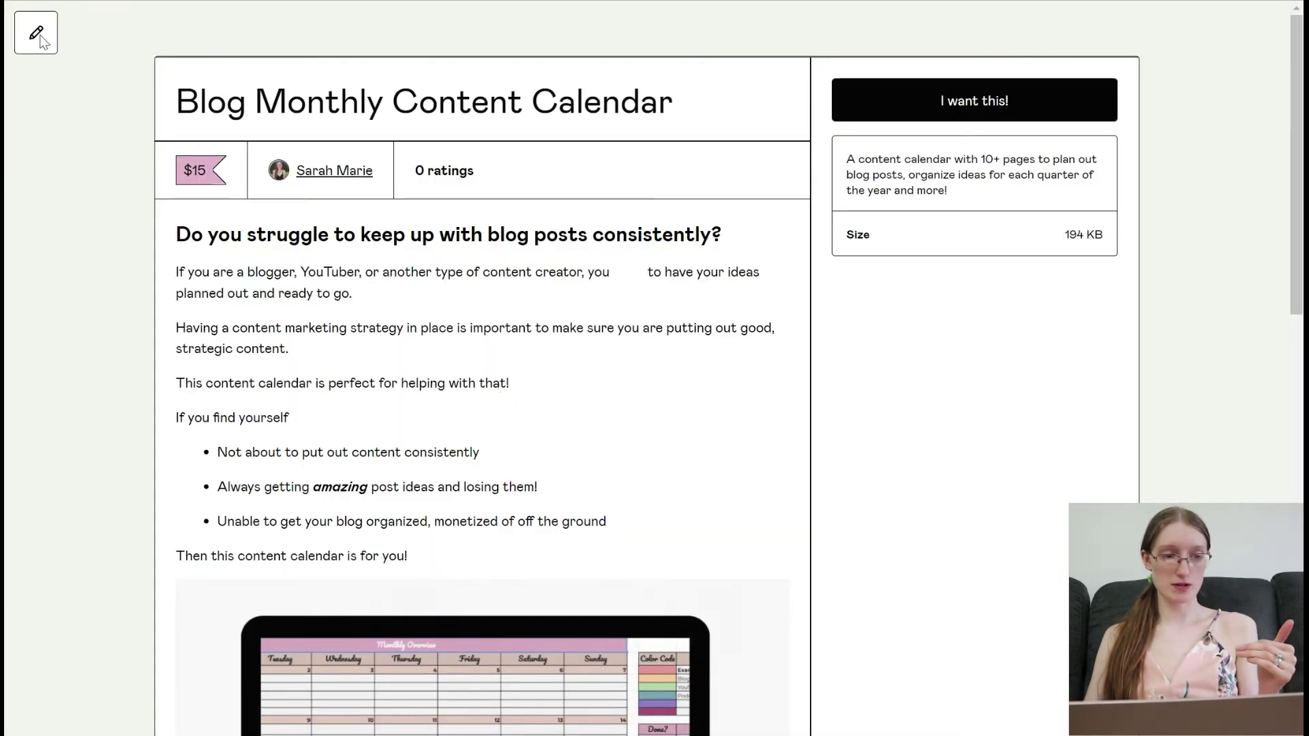
pyautogui.click(43, 40)
# Read through the Blog Monthly Content Calendar's description, including its embedded image and feature list.
pyautogui.click(502, 275)
pyautogui.scroll(-4, 755, 206)
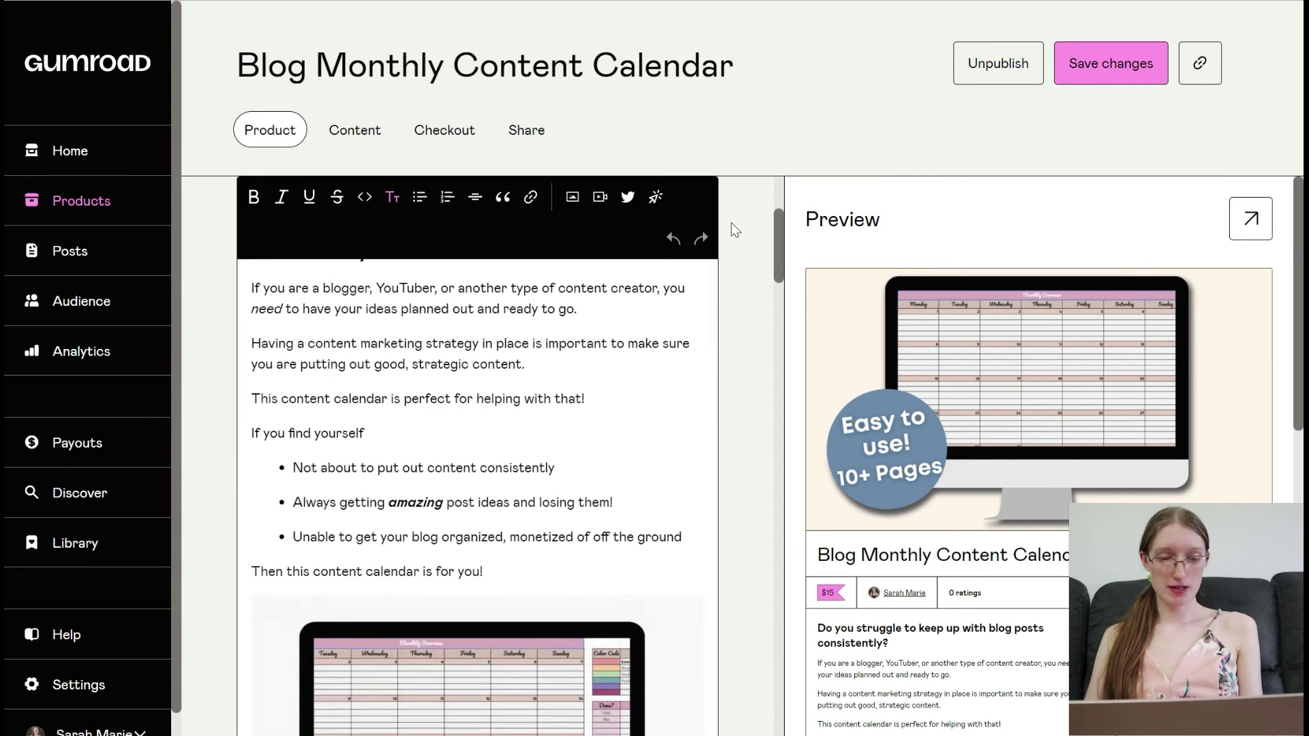
pyautogui.scroll(4, 771, 284)
pyautogui.scroll(-8, 770, 284)
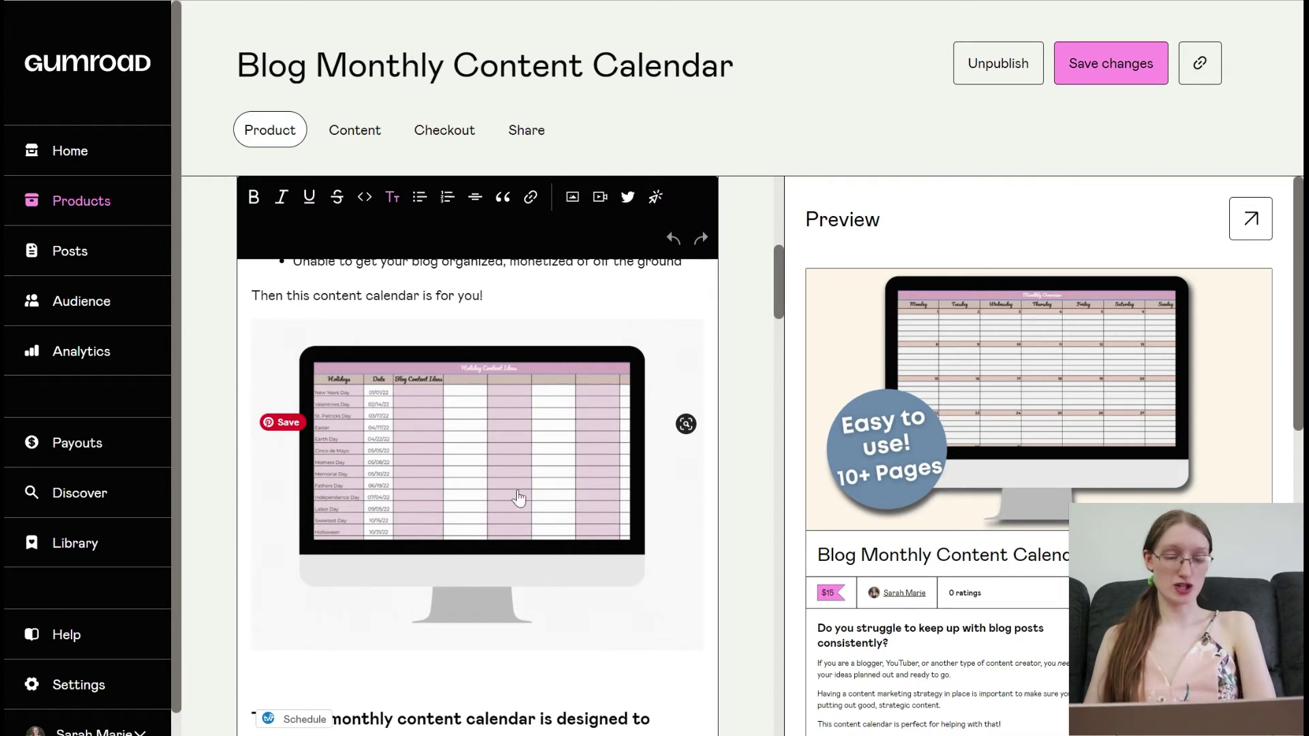
pyautogui.scroll(-6, 468, 423)
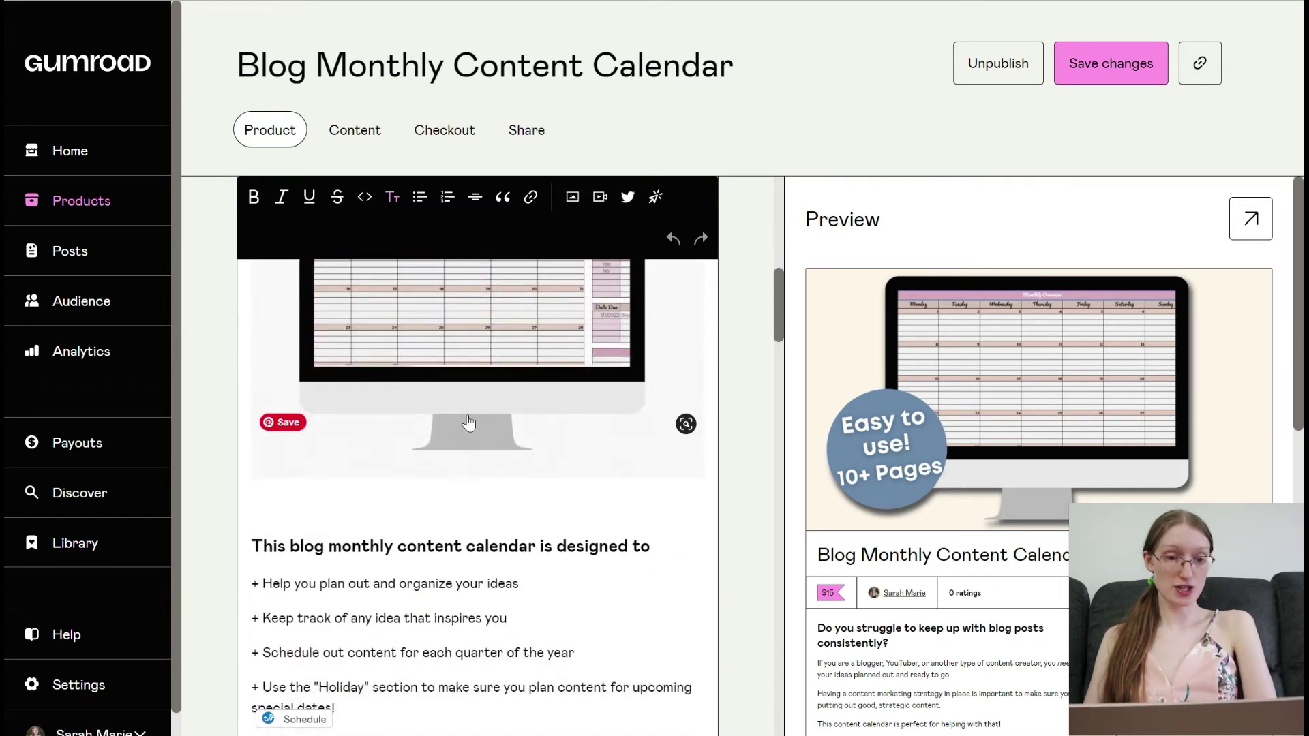
pyautogui.scroll(-10, 469, 422)
# Examine the cover and thumbnail images of the Blog Monthly Content Calendar.
pyautogui.click(558, 377)
pyautogui.scroll(-4, 566, 375)
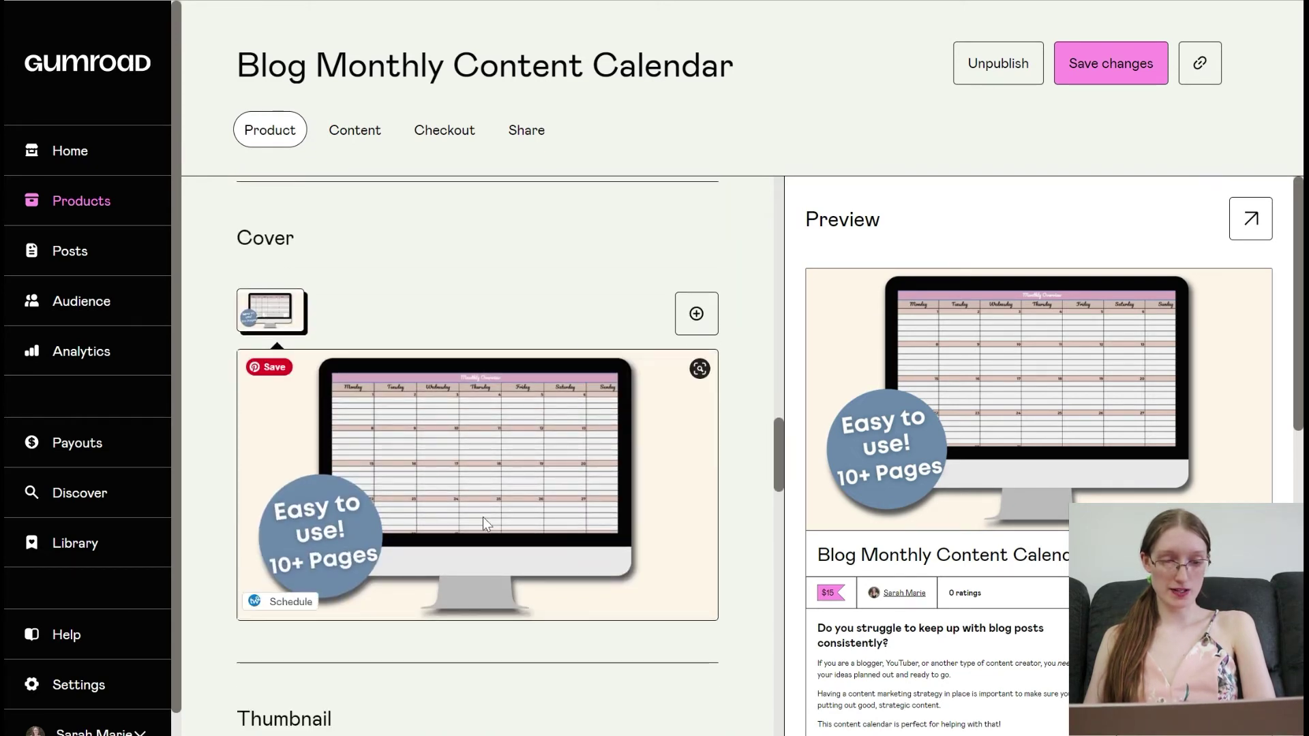
pyautogui.scroll(-6, 490, 416)
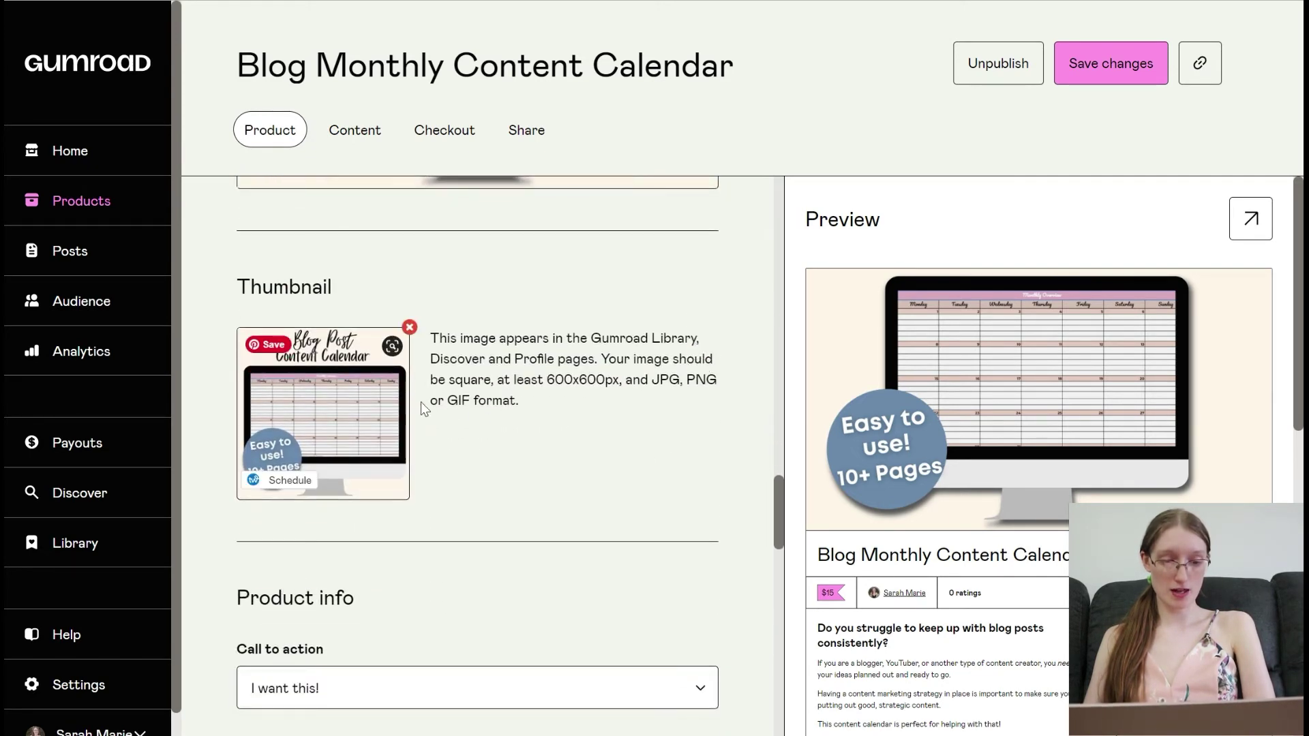
# Compare the product info fields with how the Blog Monthly Content Calendar page looks in the preview.
pyautogui.scroll(-4, 589, 416)
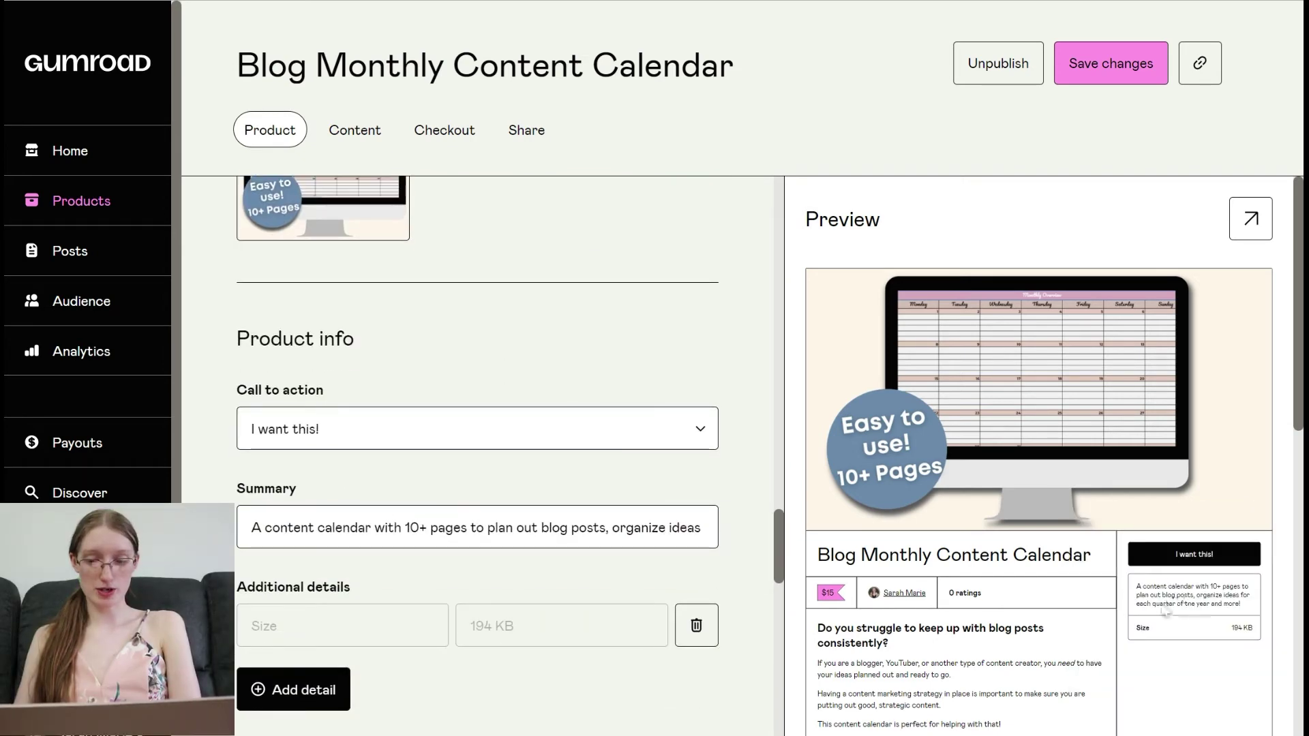
pyautogui.scroll(-8, 1090, 417)
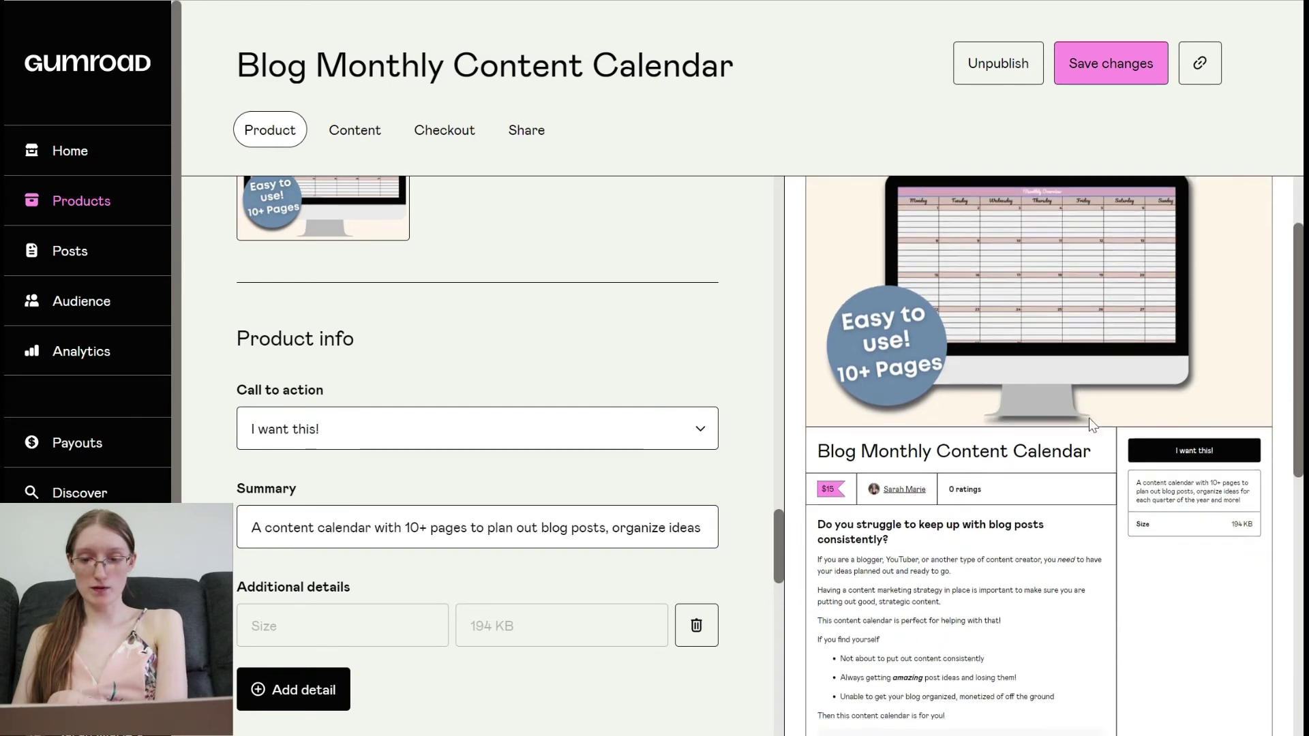
pyautogui.scroll(10, 1088, 424)
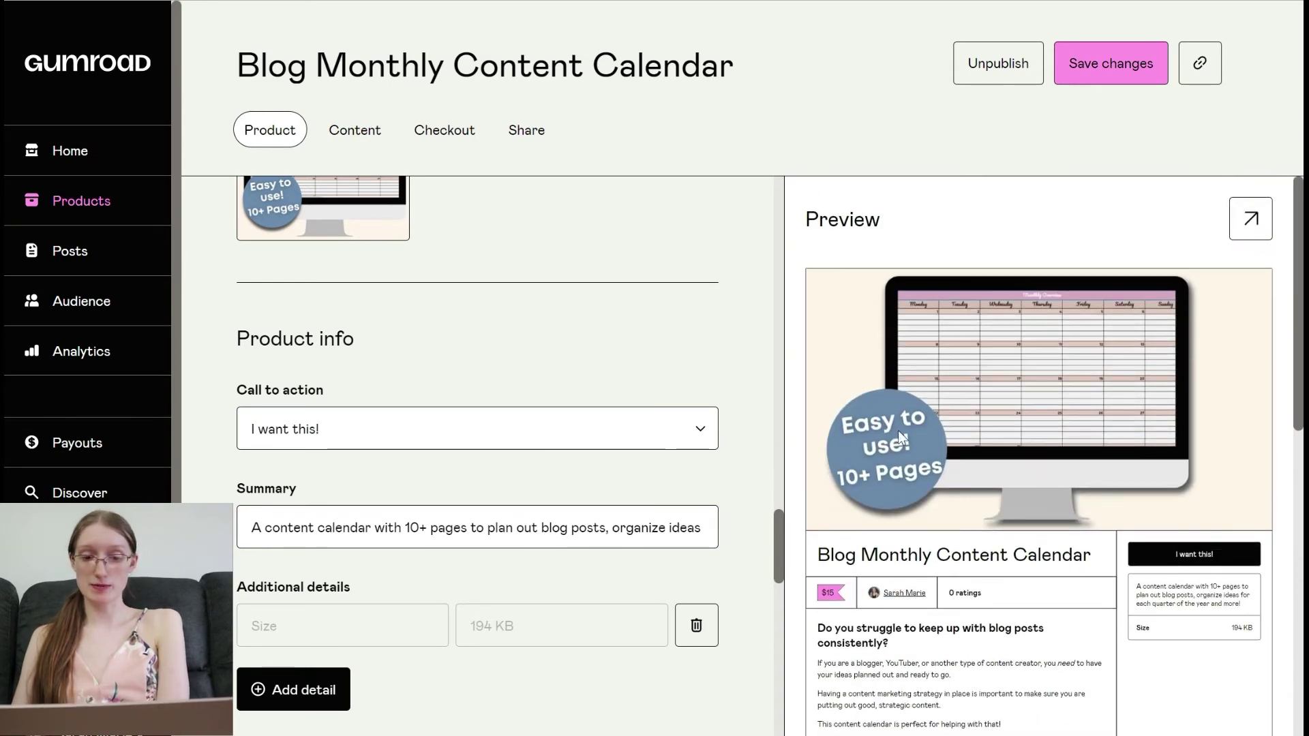
# Review the Blog Monthly Content Calendar's additional details, integrations, pricing, versions and product settings.
pyautogui.scroll(-4, 360, 359)
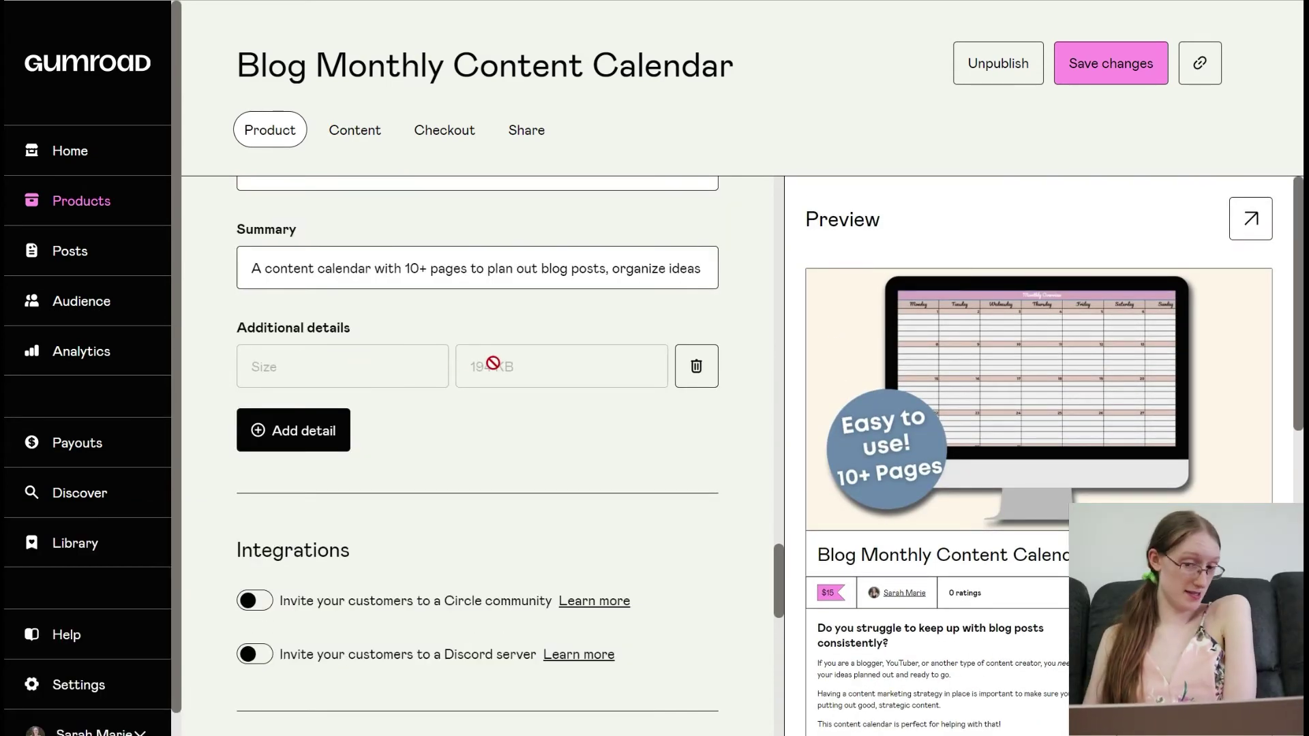
pyautogui.scroll(-3, 504, 392)
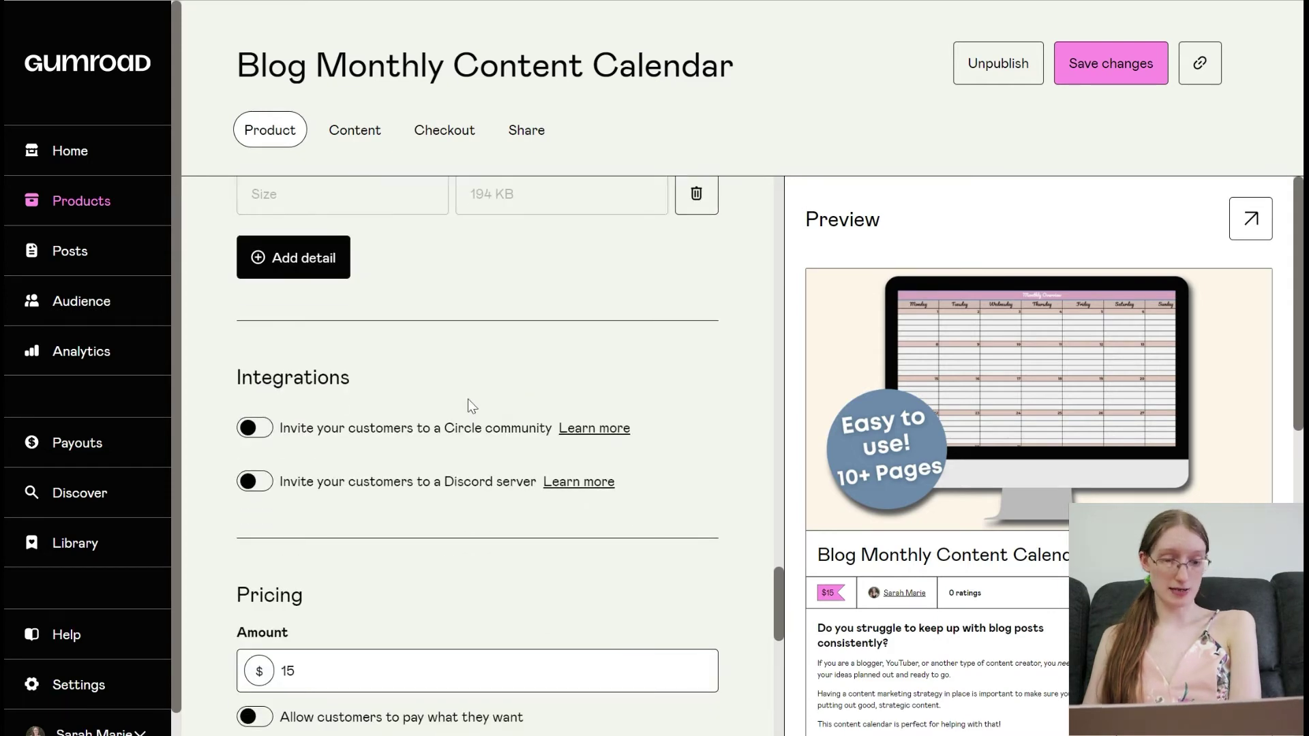
pyautogui.scroll(-5, 467, 402)
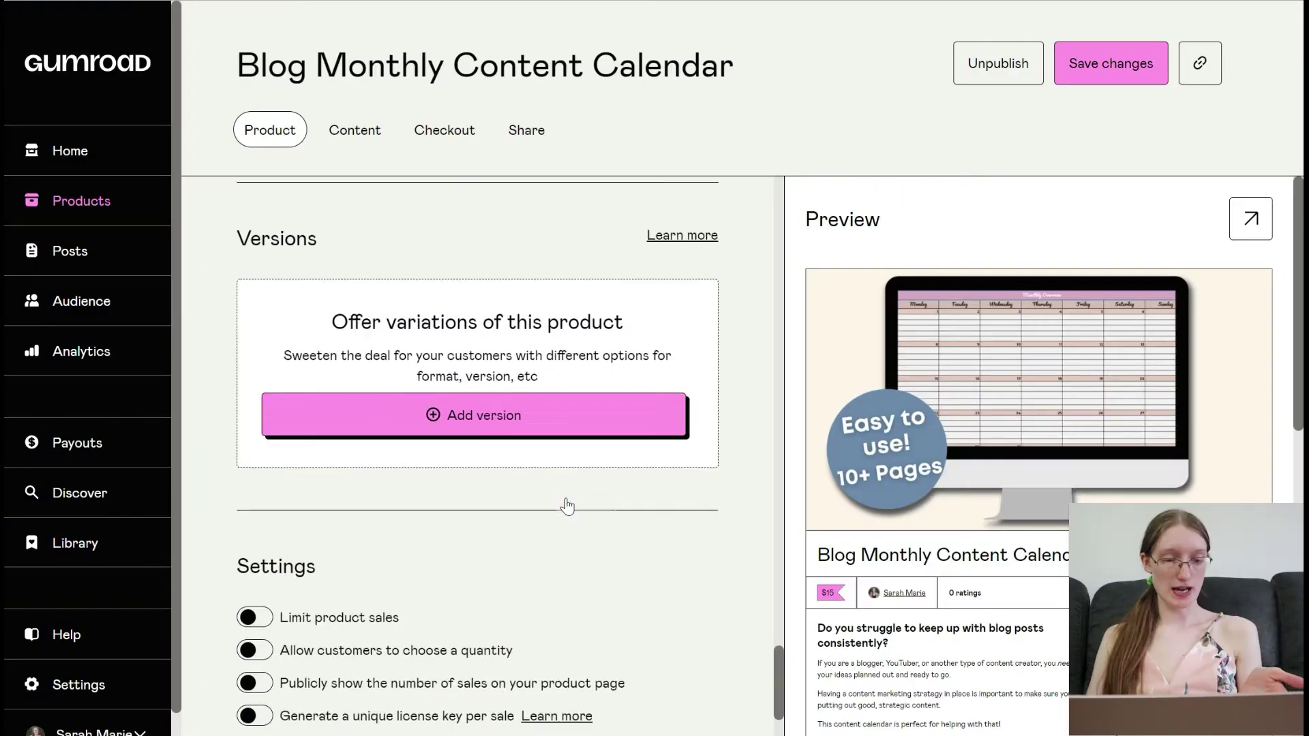
pyautogui.scroll(-2, 566, 503)
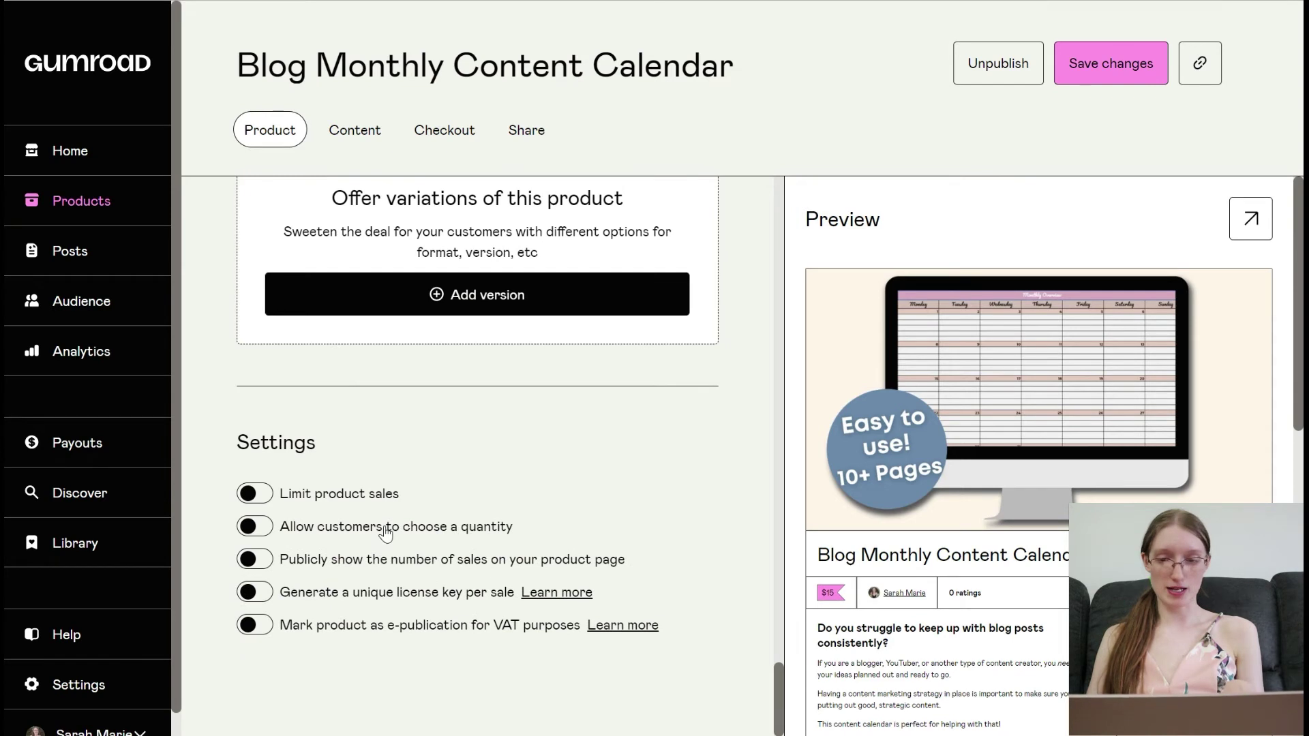
# Expand the Content Marketing Calendar file's details under content delivery and review the checkout's discount code, payment form and receipt options.
pyautogui.click(330, 142)
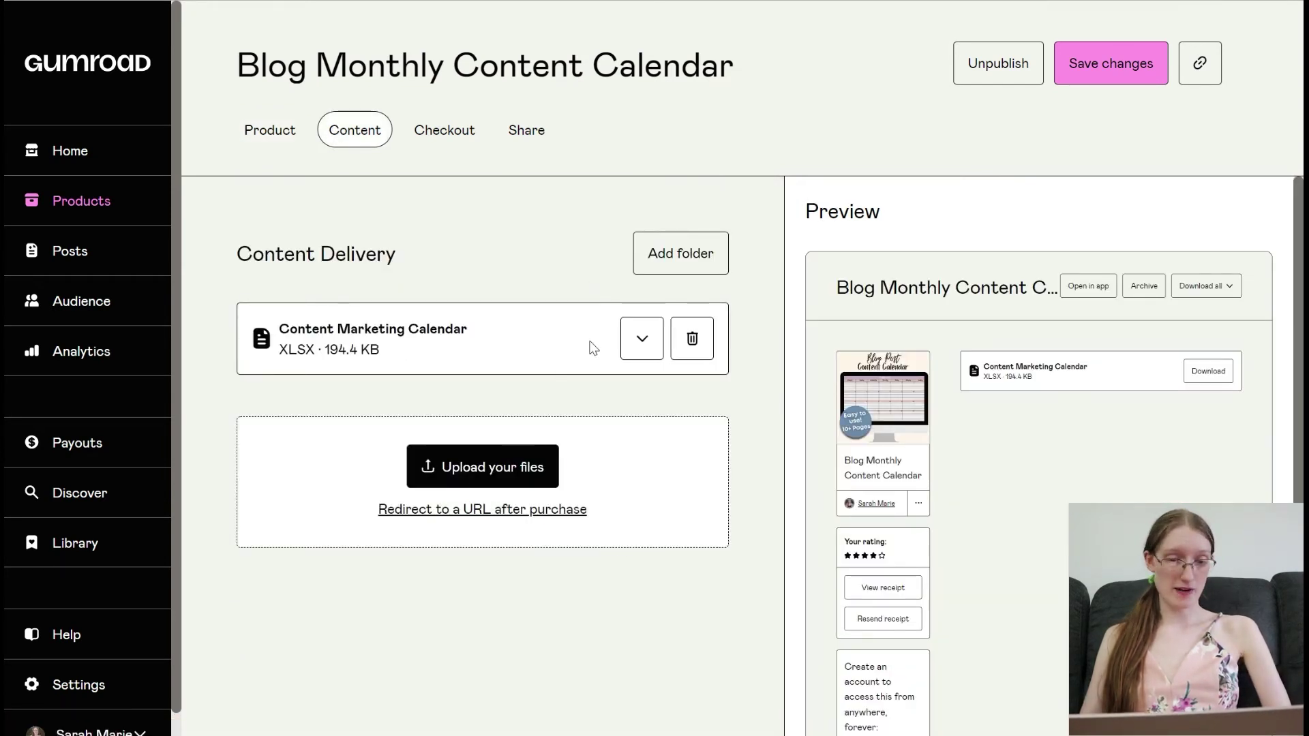
pyautogui.click(641, 338)
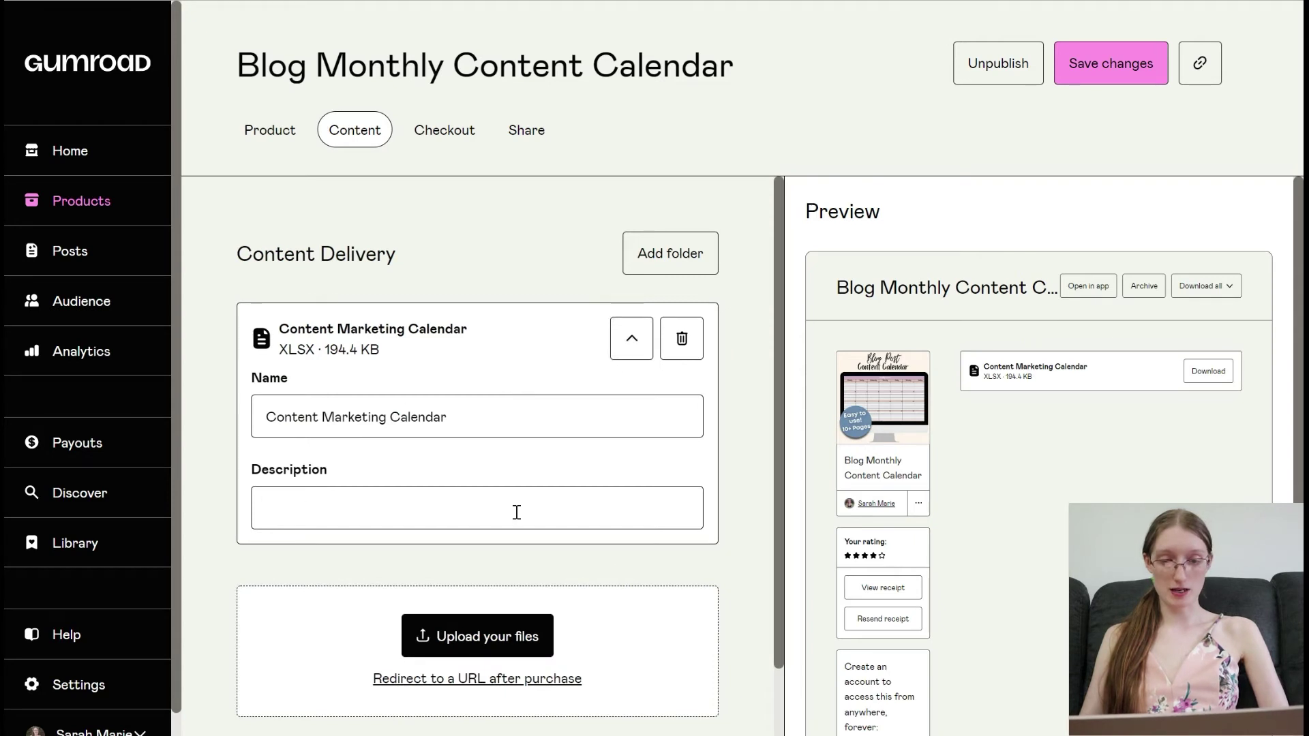
pyautogui.click(435, 131)
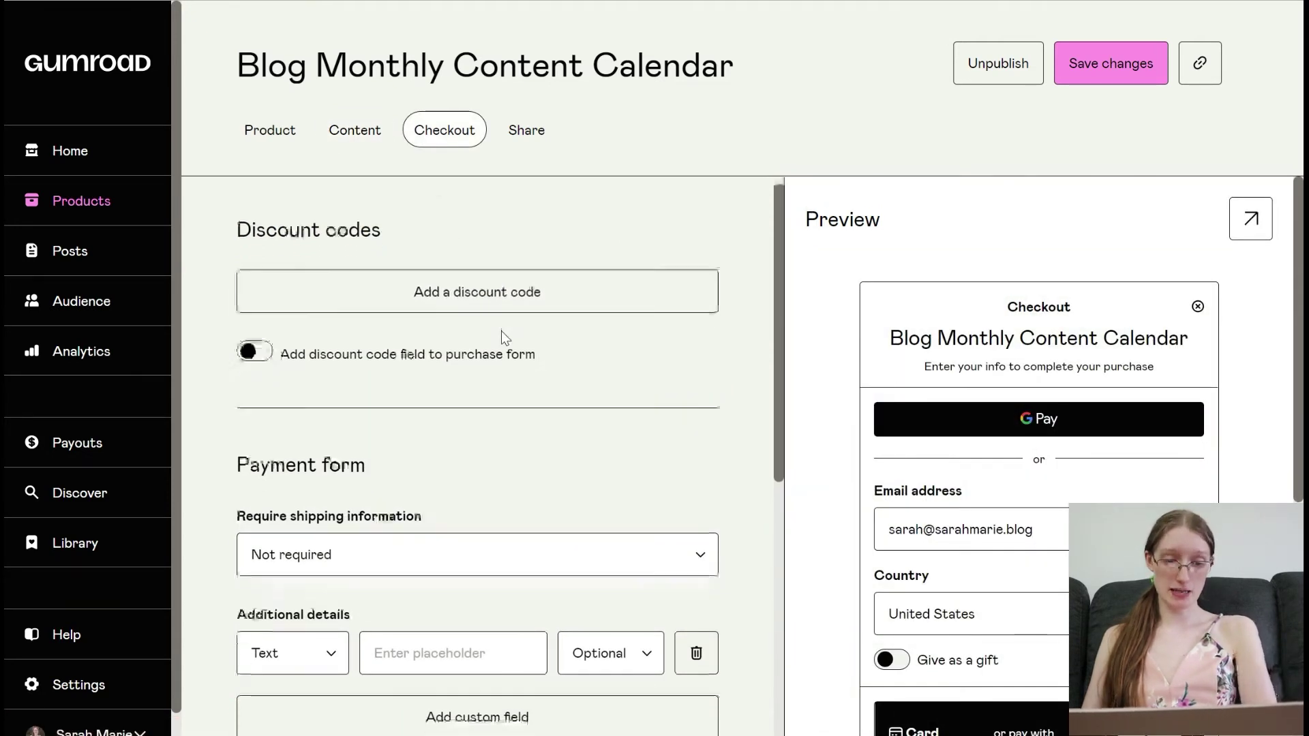
pyautogui.scroll(-3, 501, 330)
pyautogui.scroll(-5, 569, 452)
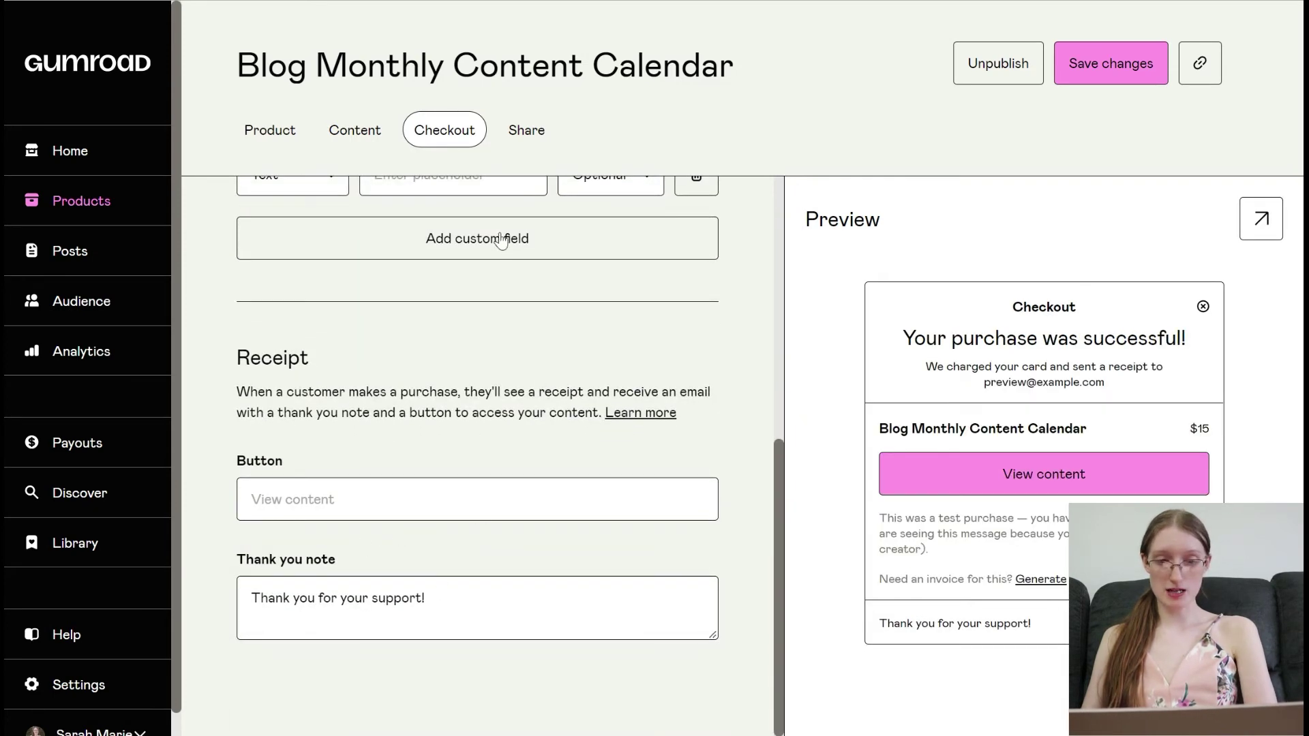
# Open the Blog Monthly Content Calendar's sharing options and examine the Modal Overlay embed settings and code.
pyautogui.click(526, 130)
pyautogui.scroll(5, 531, 409)
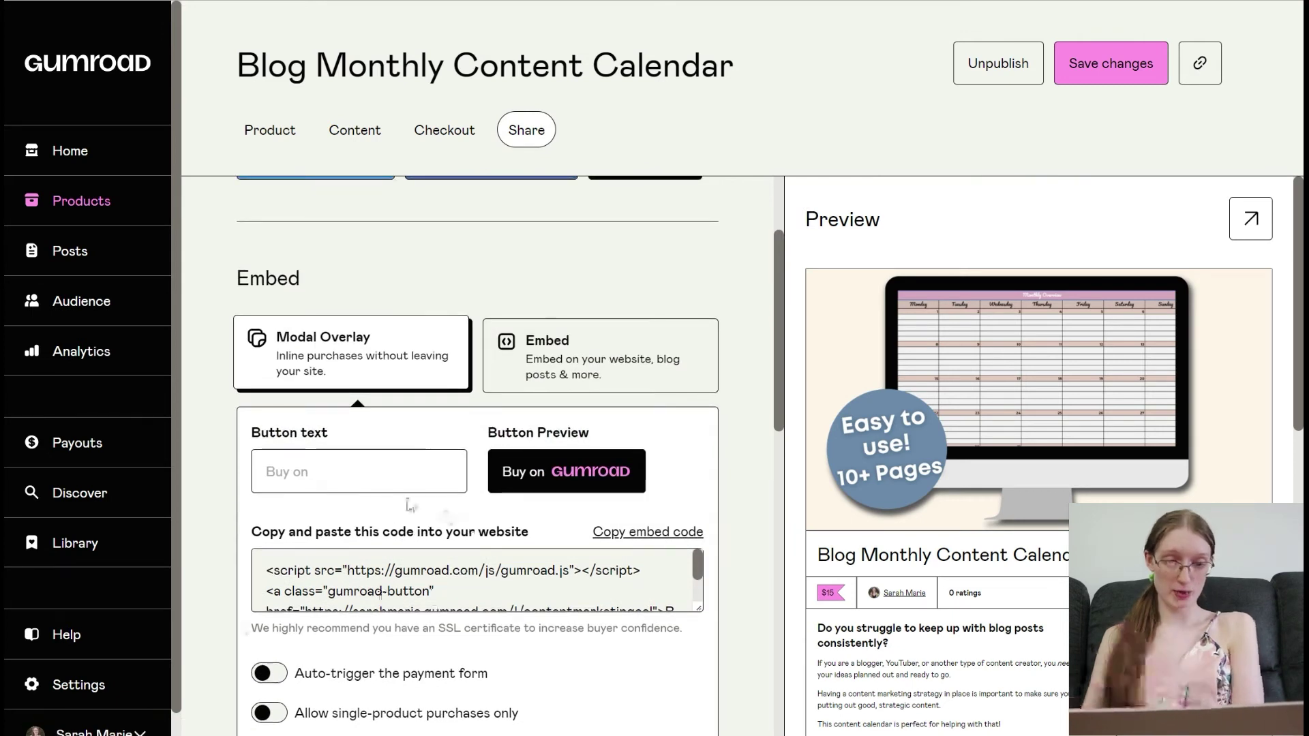
pyautogui.scroll(-1, 682, 278)
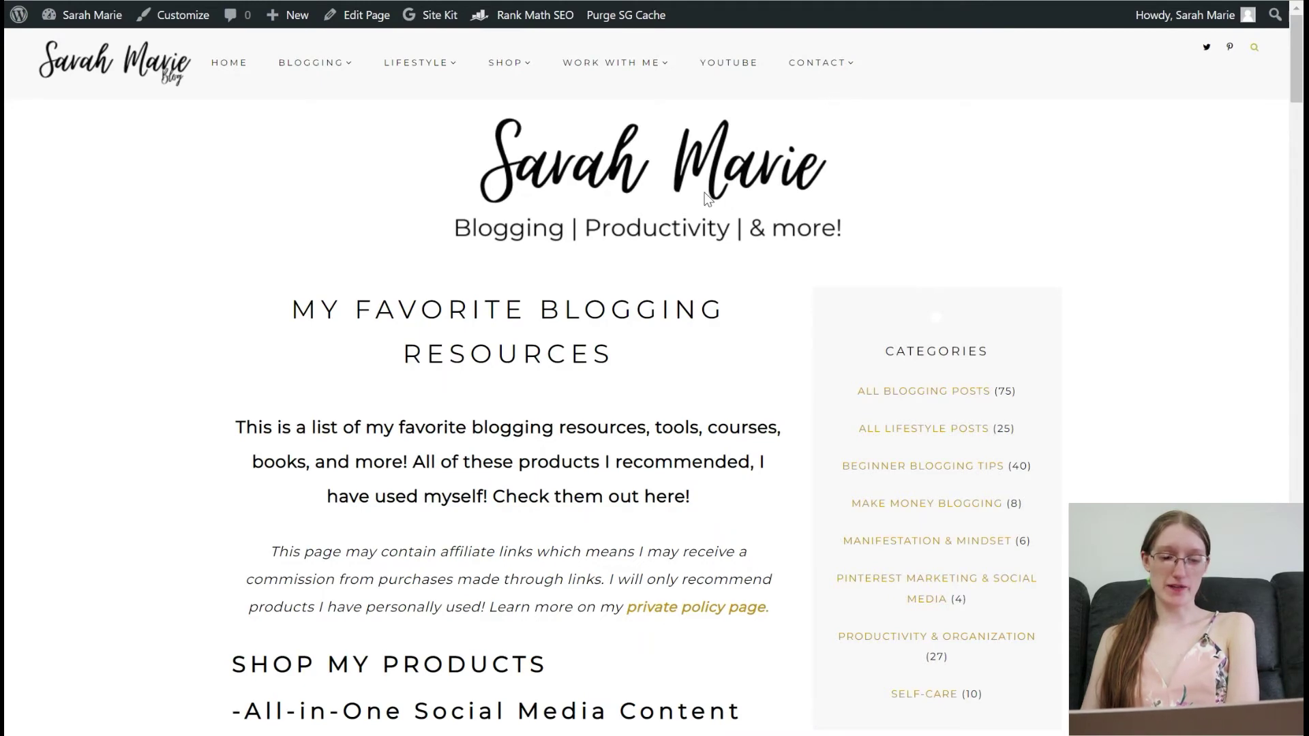
# Switch to the blog's My Favorite Blogging Resources page and view the All-in-One Social Media Content Calendar in its Gumroad overlay.
pyautogui.scroll(-7, 706, 198)
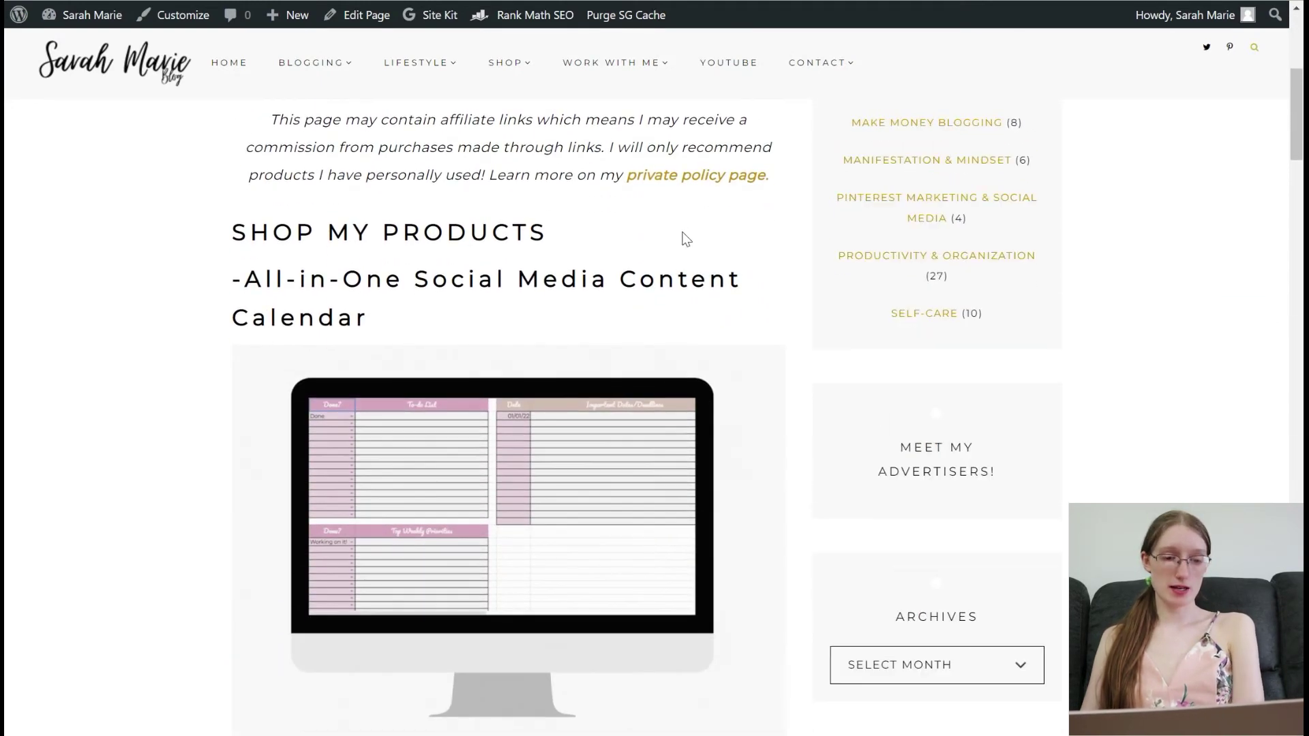
pyautogui.scroll(-5, 685, 241)
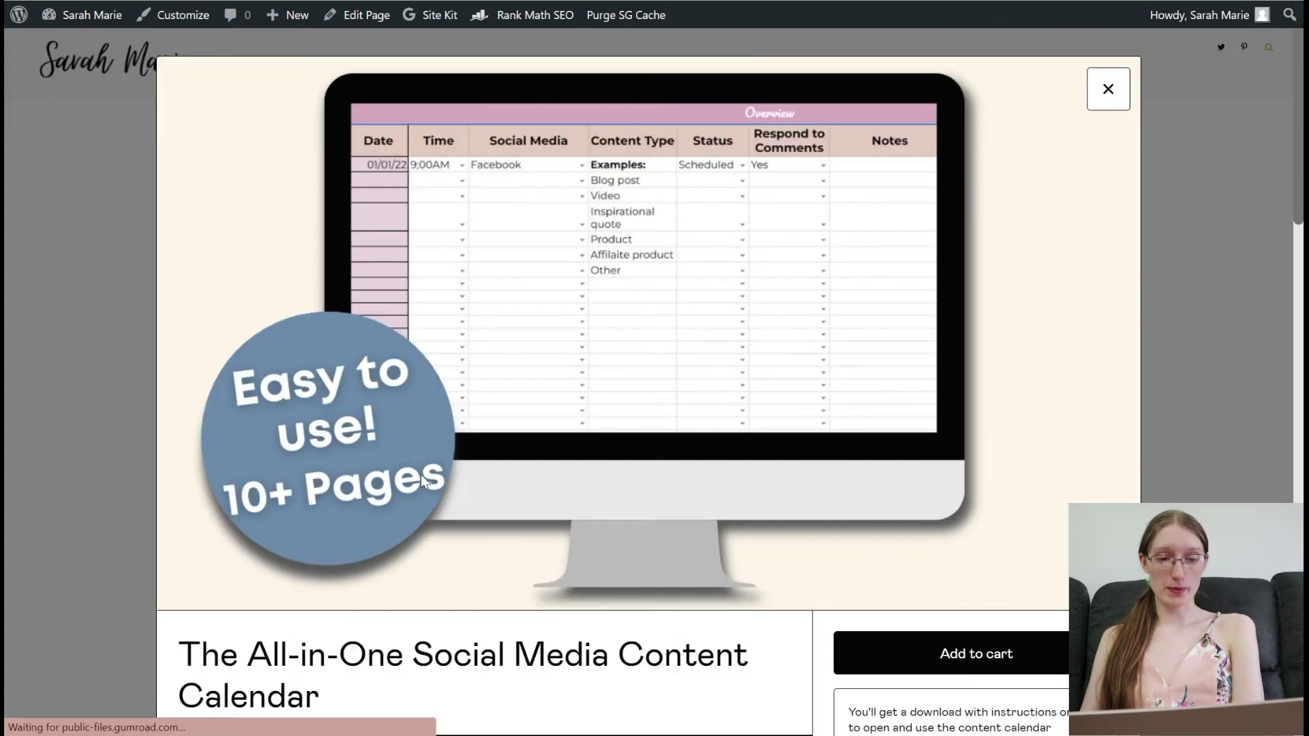
pyautogui.scroll(-5, 808, 249)
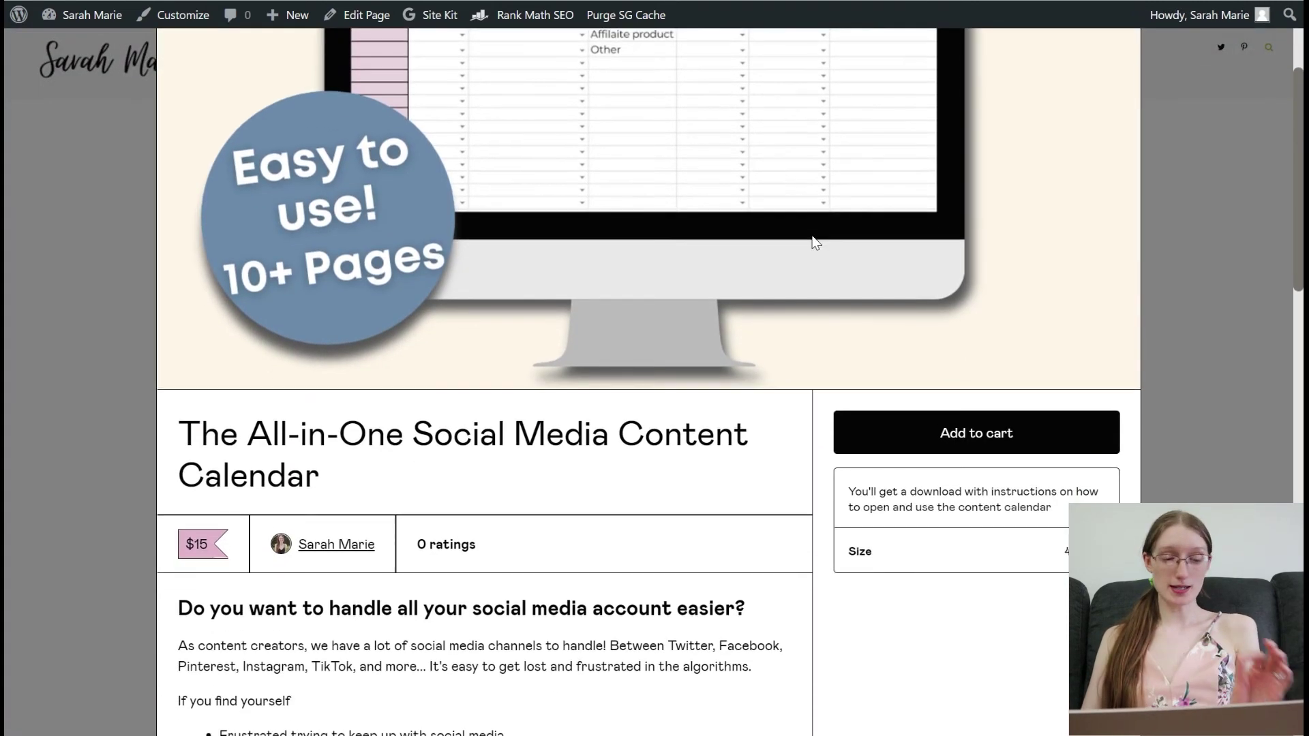
# Look through the All-in-One Social Media Content Calendar overlay, add the product to the cart and proceed to checkout.
pyautogui.scroll(-20, 815, 245)
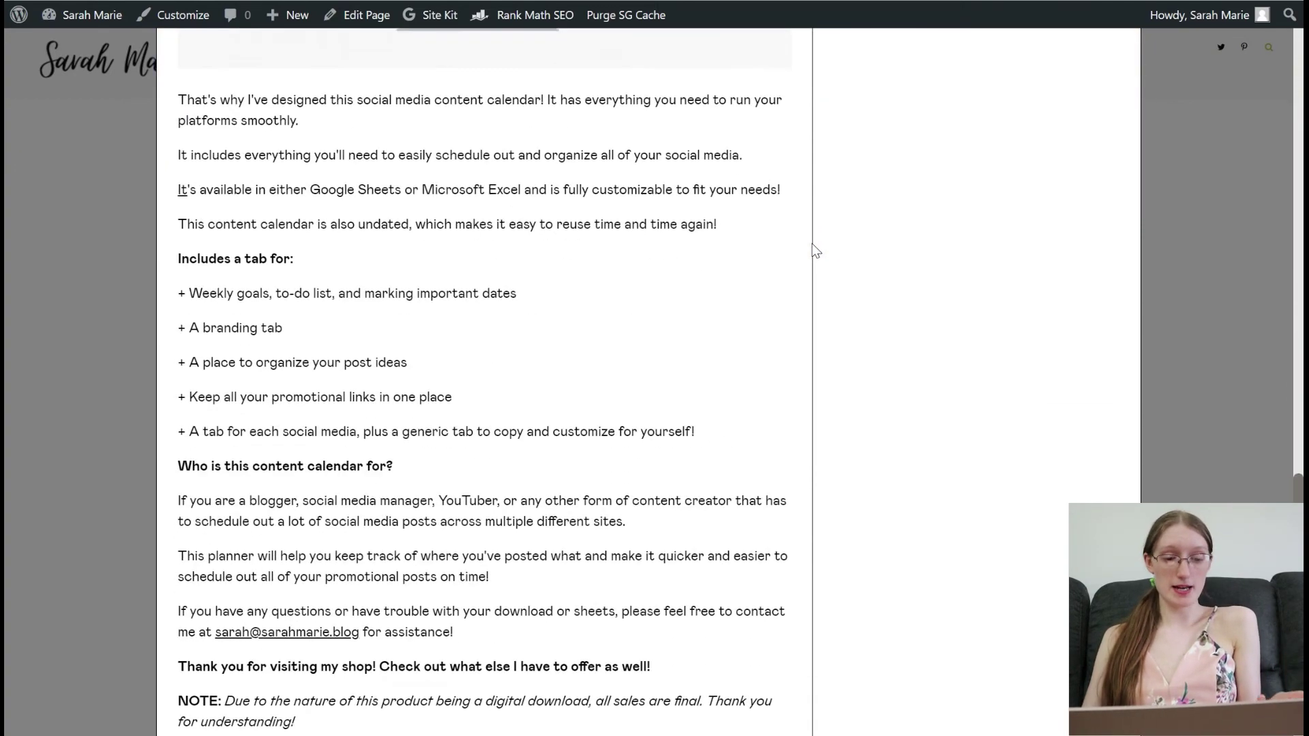
pyautogui.scroll(20, 815, 251)
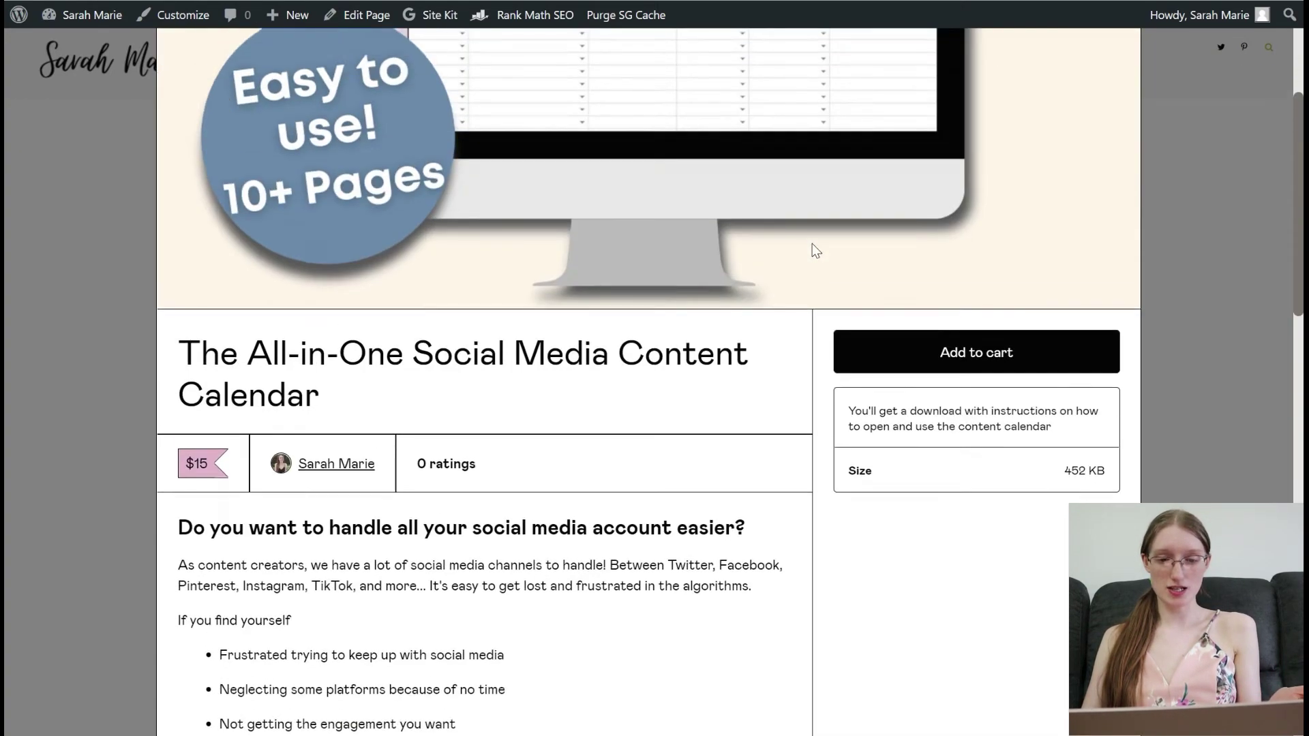
pyautogui.scroll(-2, 827, 242)
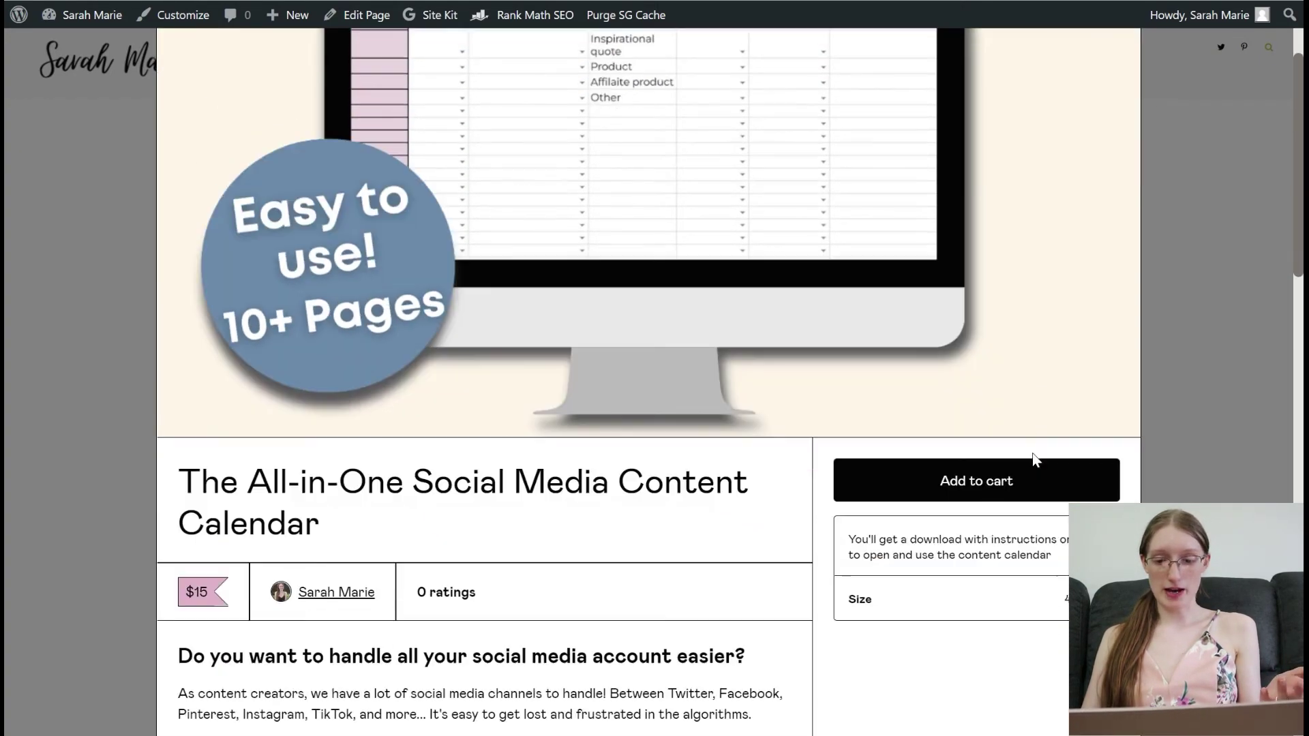
pyautogui.click(1022, 490)
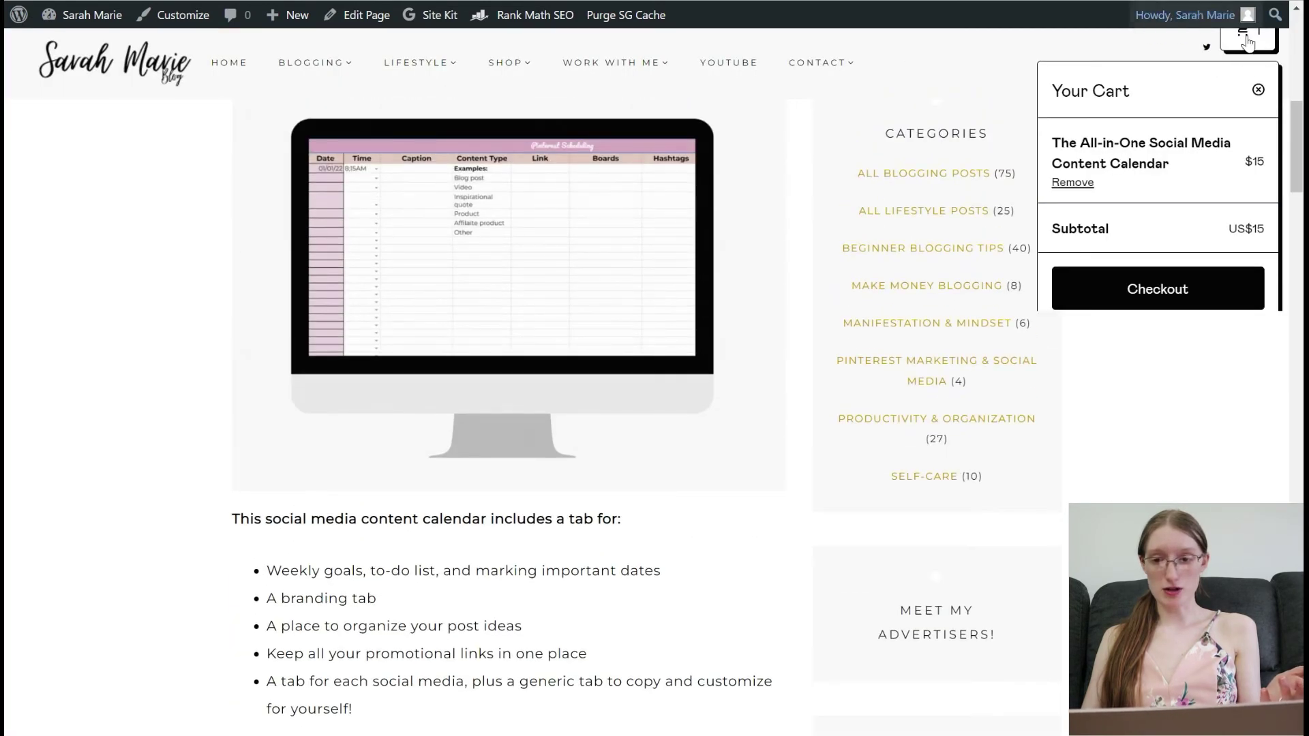
pyautogui.click(1163, 287)
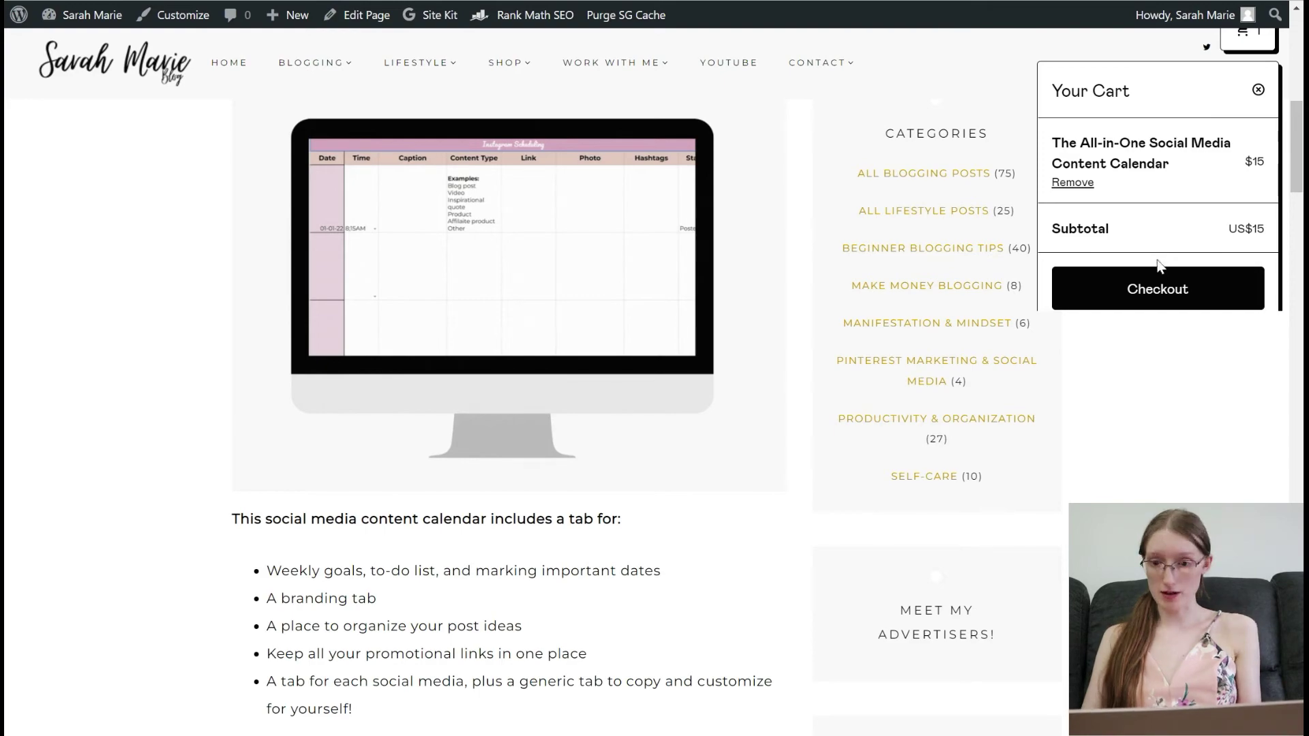
pyautogui.click(1156, 288)
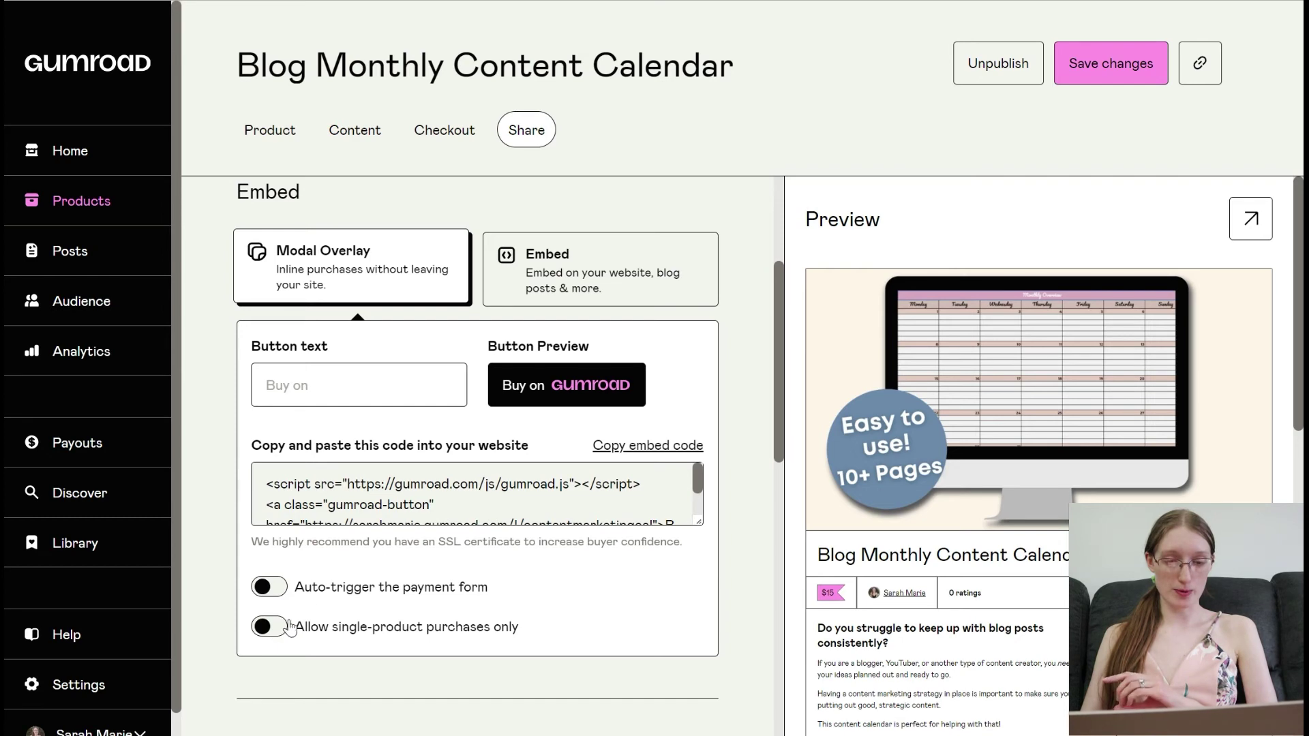
# Return to the Blog Monthly Content Calendar's sharing options in Gumroad and examine the Modal Overlay embed code and button text setting.
pyautogui.scroll(-2, 518, 491)
pyautogui.scroll(2, 518, 491)
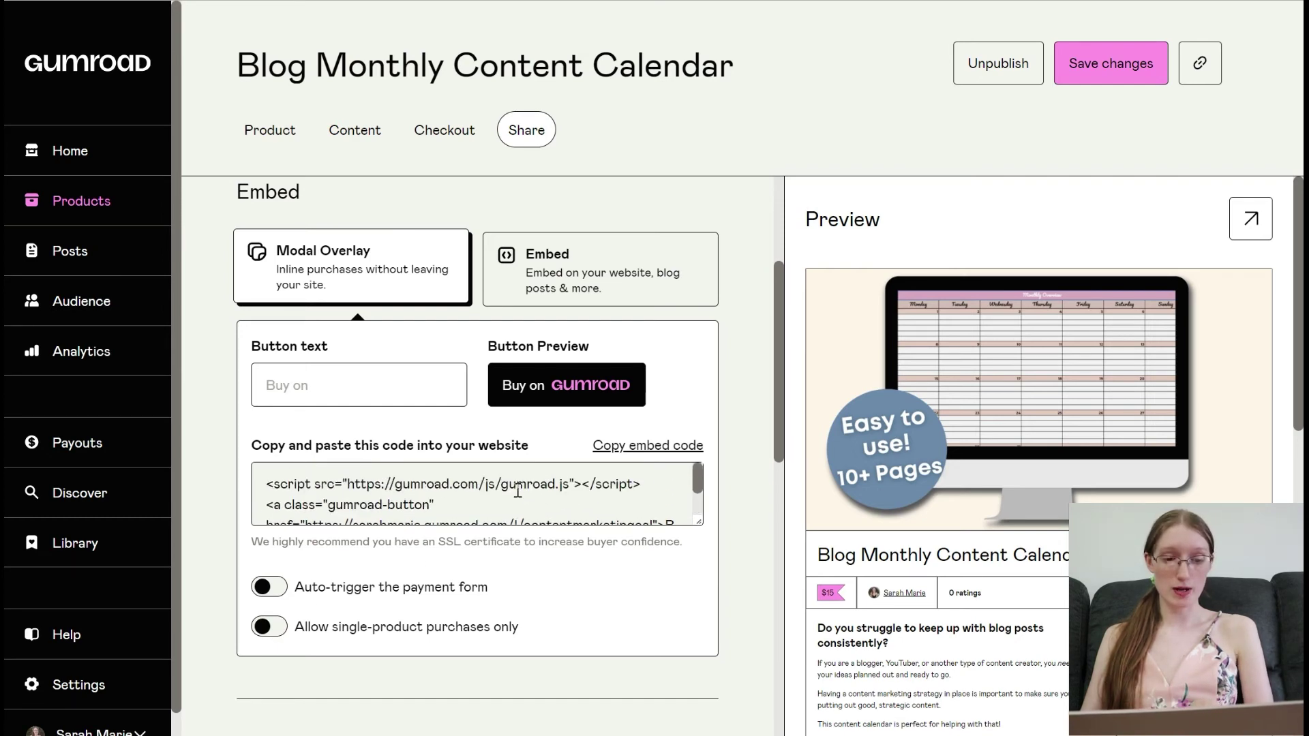
pyautogui.scroll(1, 518, 491)
pyautogui.scroll(-2, 519, 491)
pyautogui.scroll(-1, 756, 537)
pyautogui.scroll(-1, 756, 537)
pyautogui.scroll(1, 754, 401)
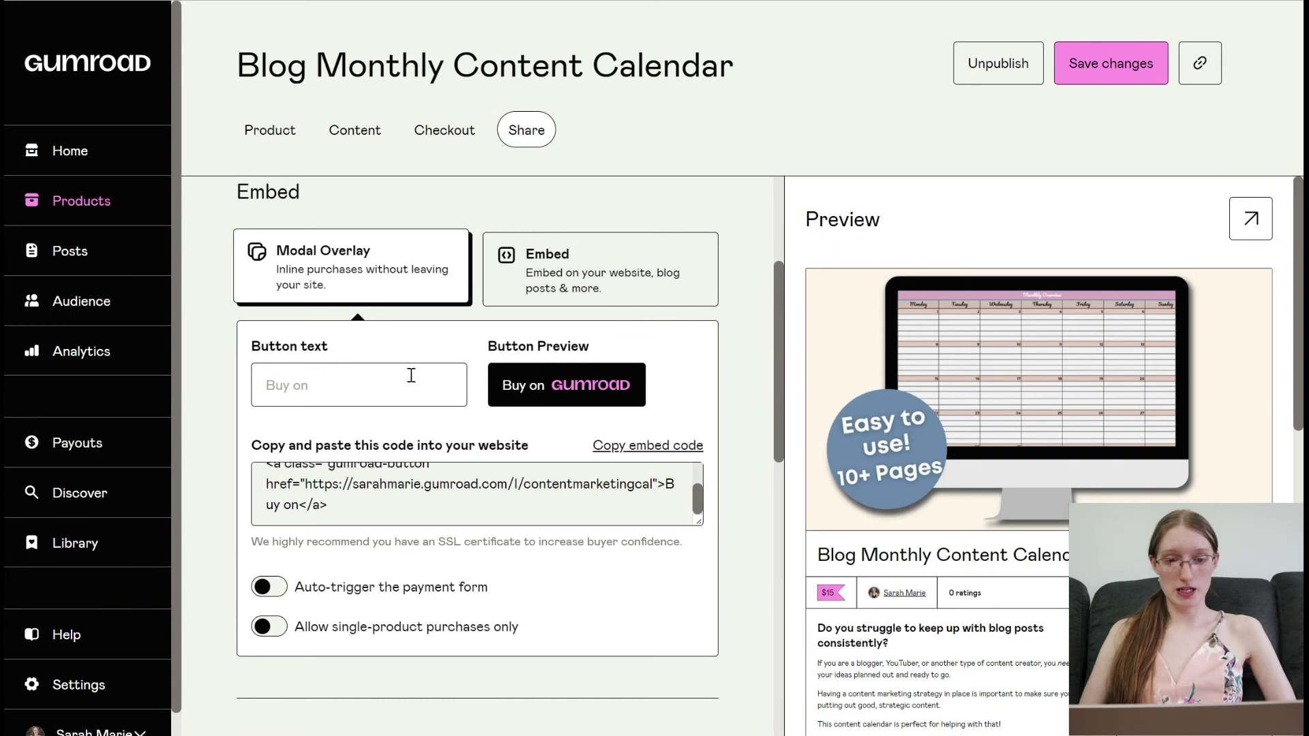
pyautogui.click(410, 374)
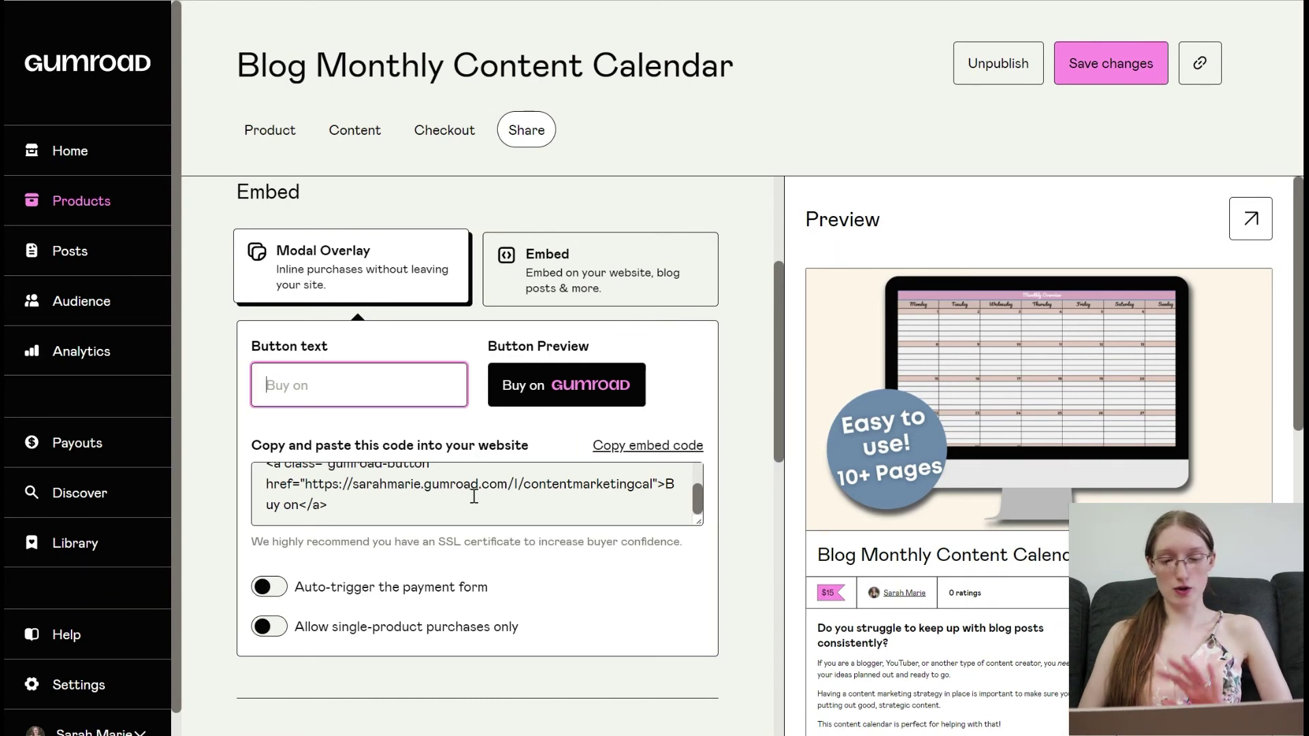
# Review the product's Gumroad Discover category, tags, rating and profile settings, and try the visibility boost option.
pyautogui.moveTo(779, 366); pyautogui.dragTo(771, 579)
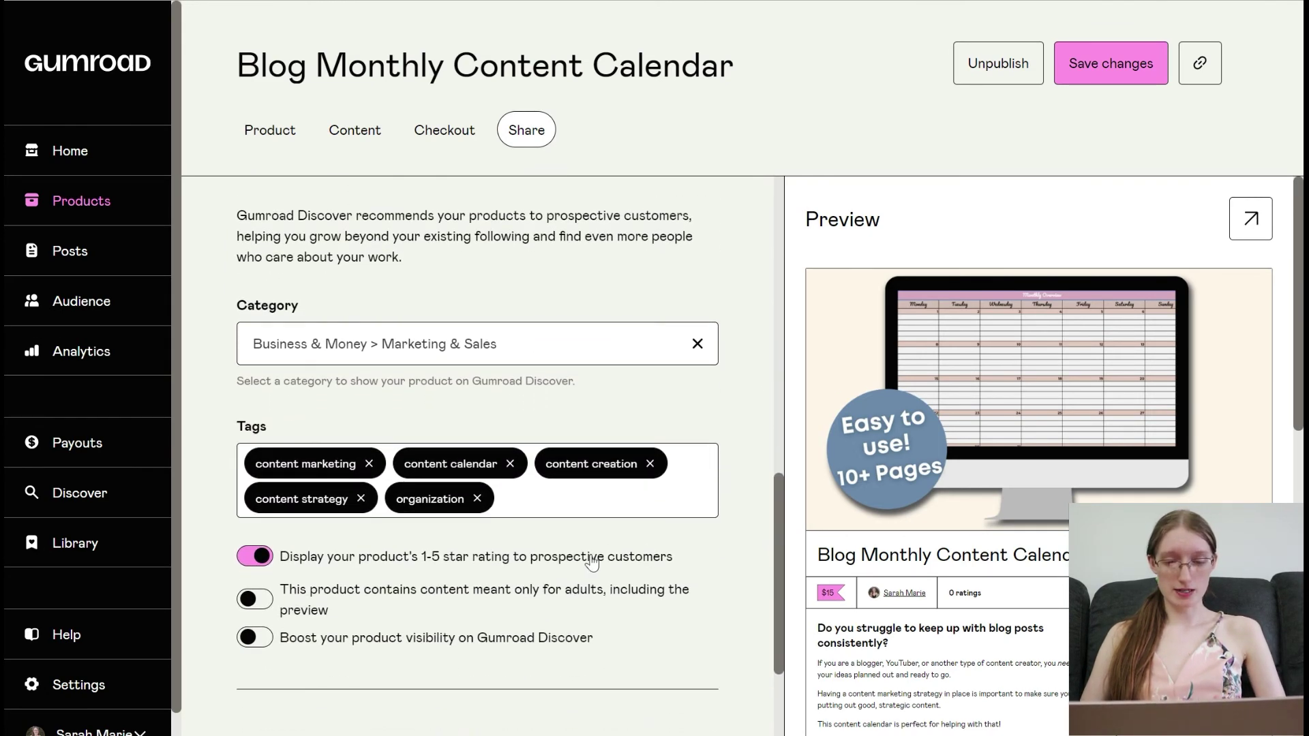
pyautogui.moveTo(775, 539); pyautogui.dragTo(770, 619)
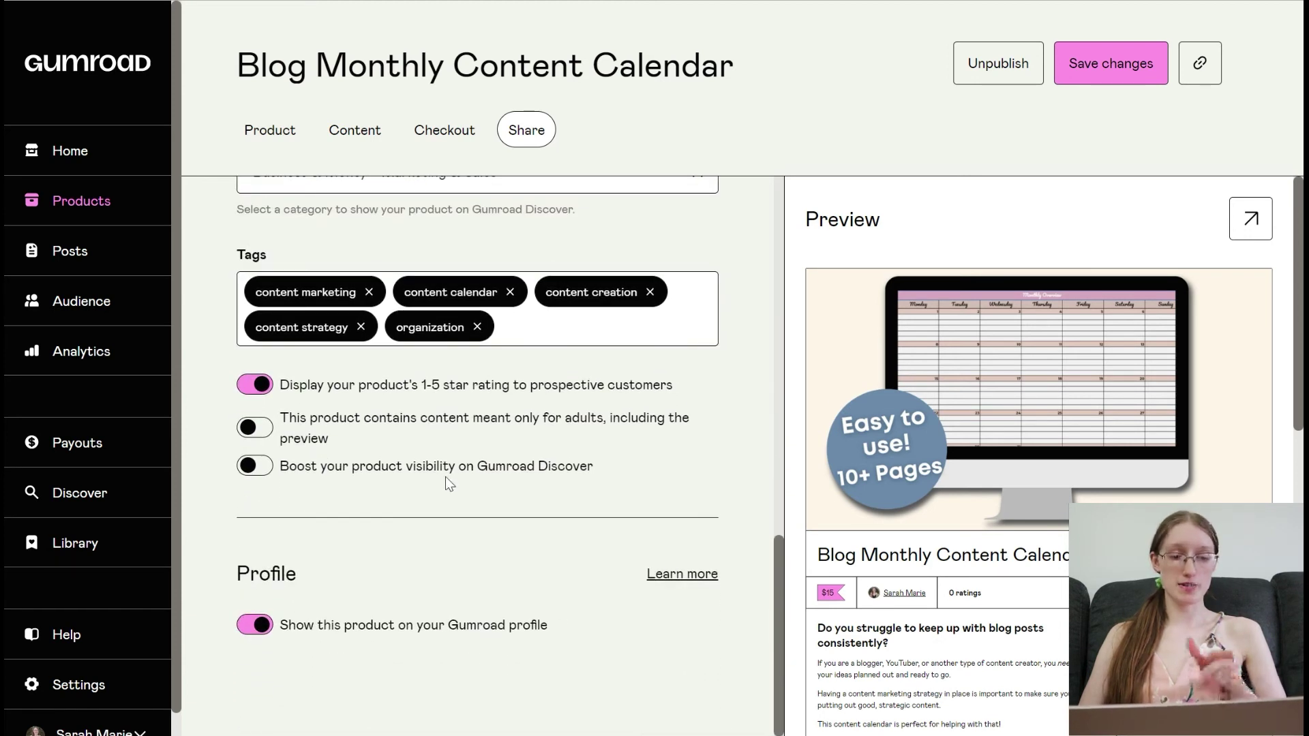
pyautogui.click(258, 471)
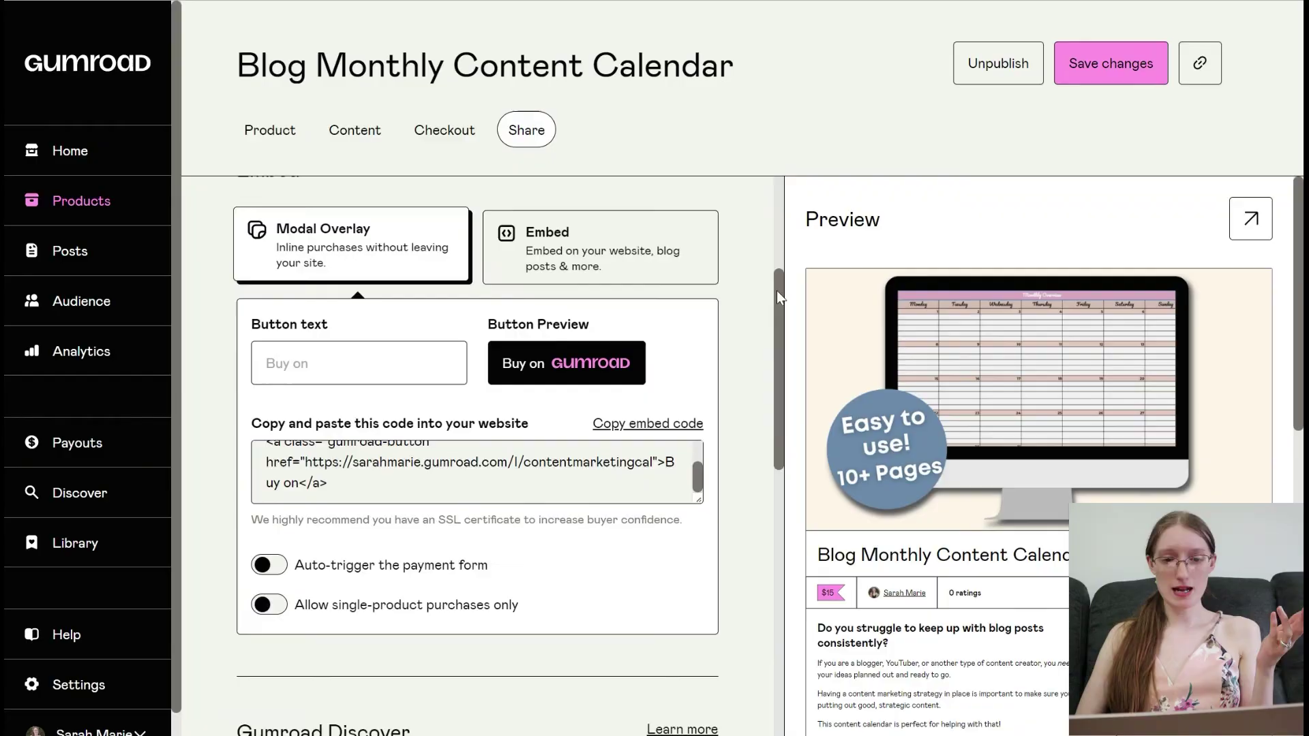
# Switch the embed type to Embed and examine the full product preview, embed code and Gumroad redirect option.
pyautogui.scroll(2, 776, 290)
pyautogui.scroll(1, 682, 341)
pyautogui.click(659, 438)
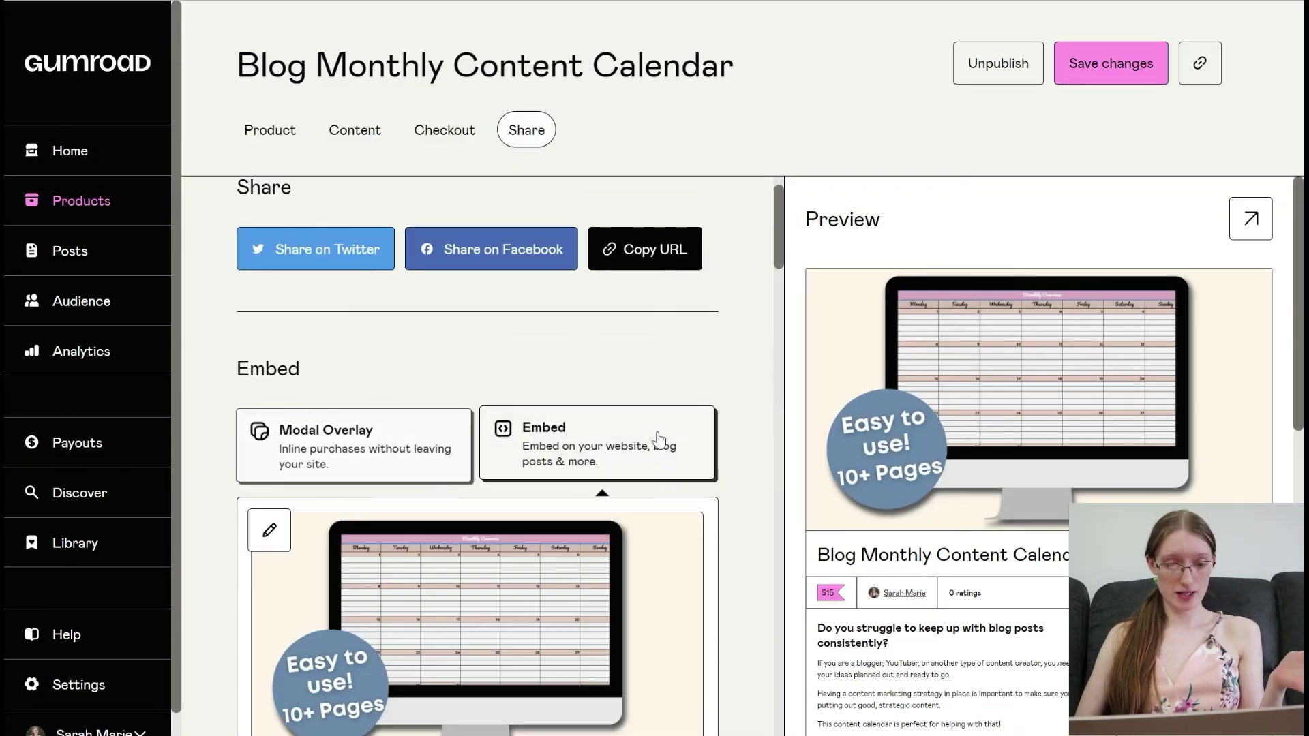
pyautogui.scroll(-15, 756, 443)
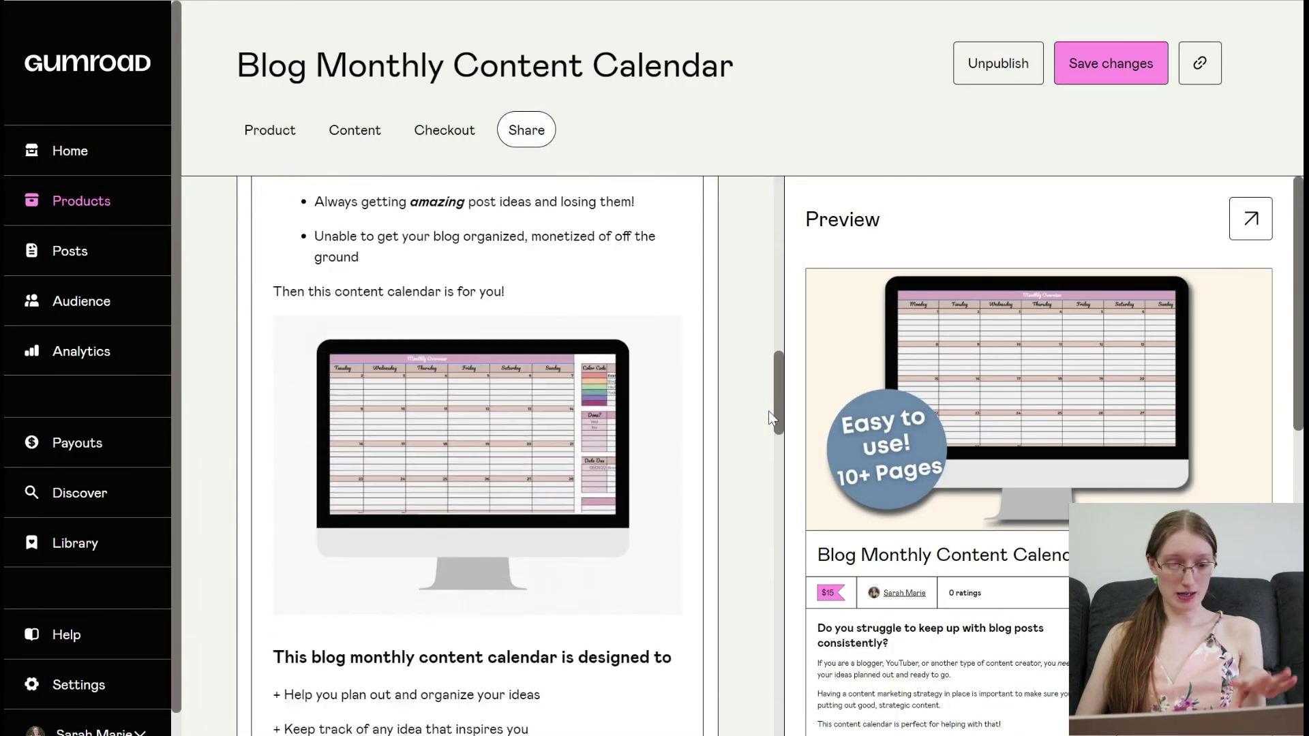
pyautogui.scroll(-10, 751, 471)
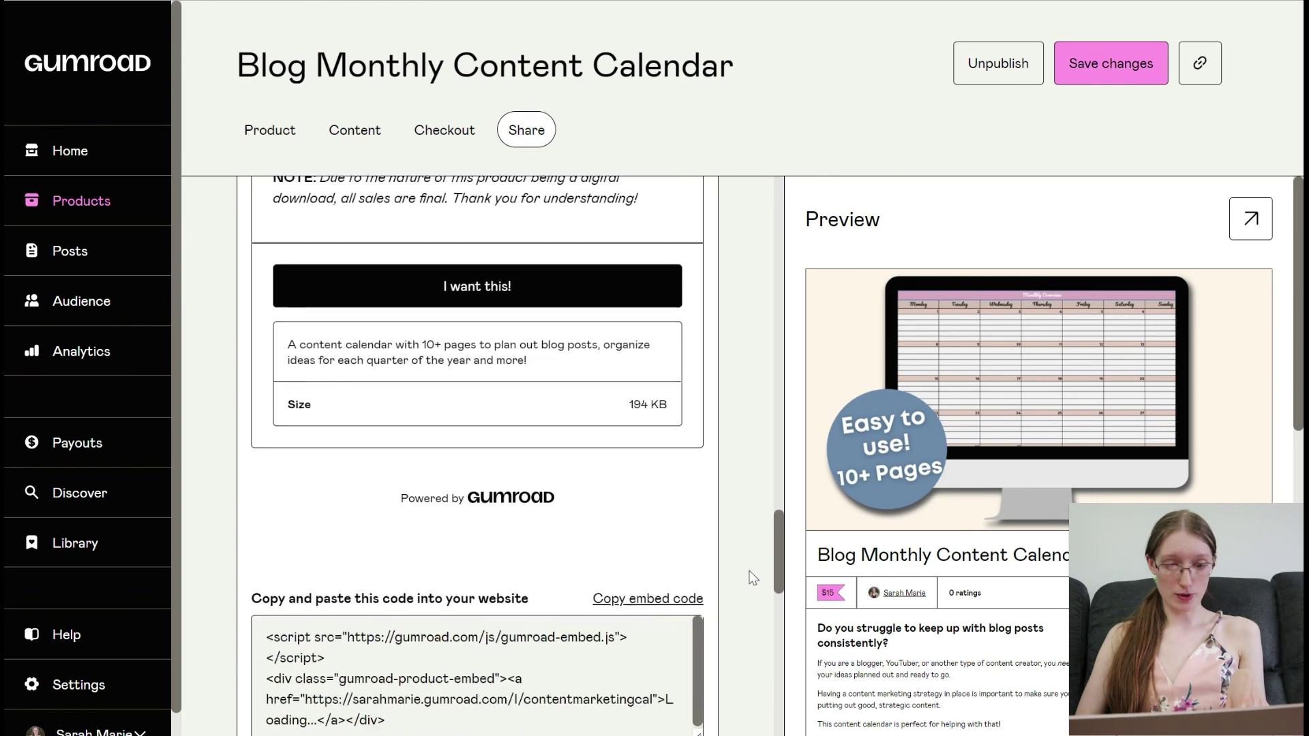
pyautogui.scroll(1, 747, 599)
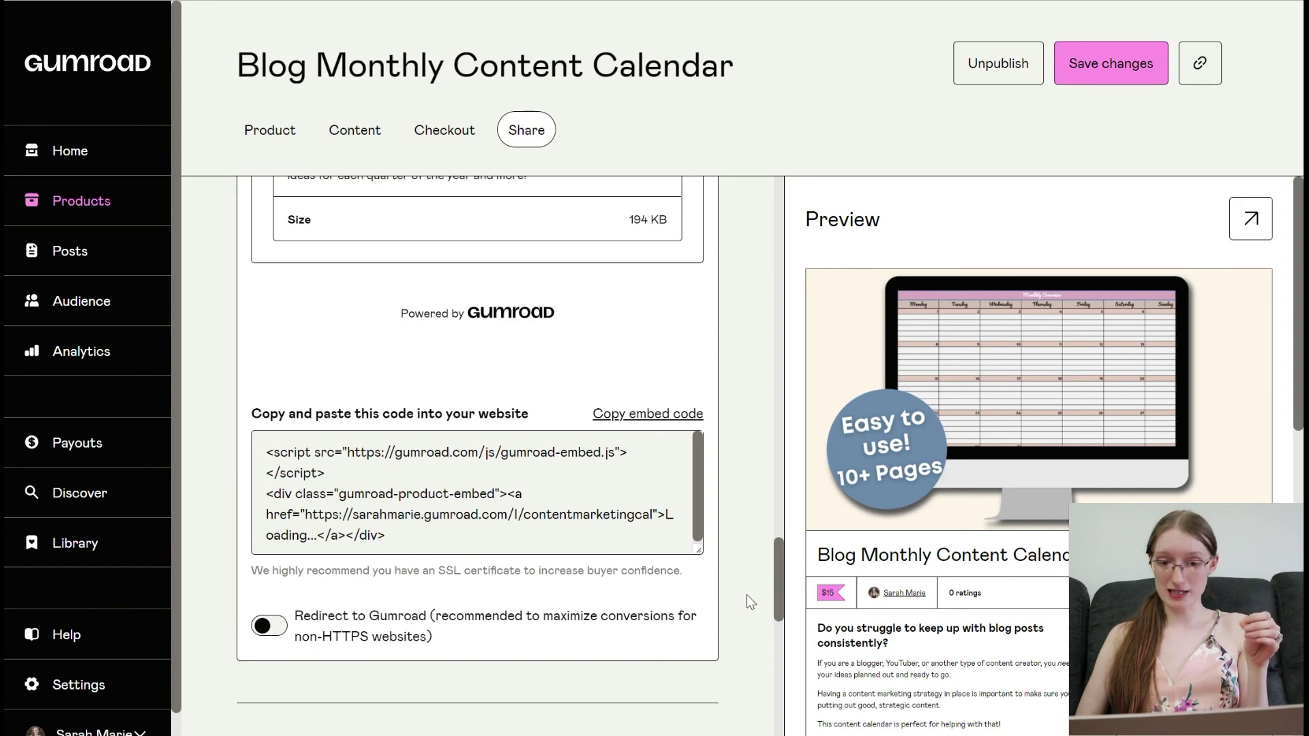
pyautogui.scroll(15, 746, 594)
pyautogui.scroll(5, 736, 287)
pyautogui.scroll(-10, 736, 330)
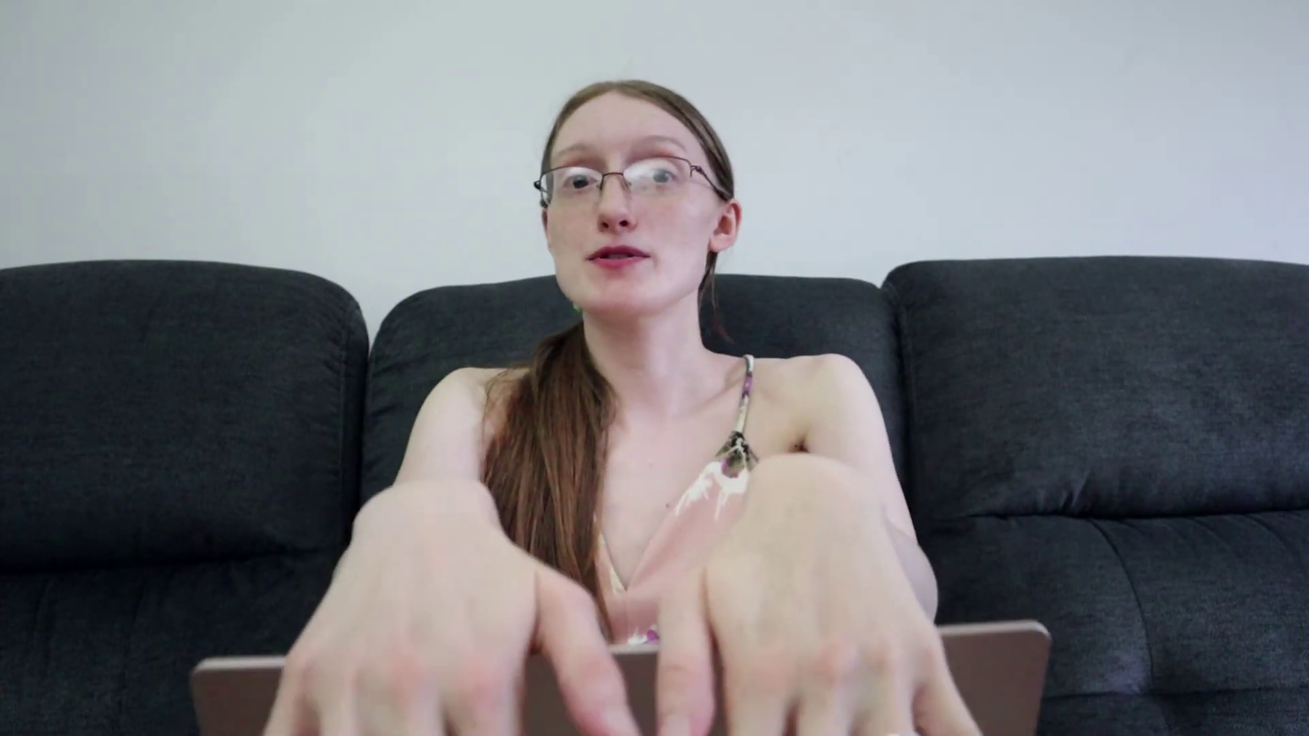